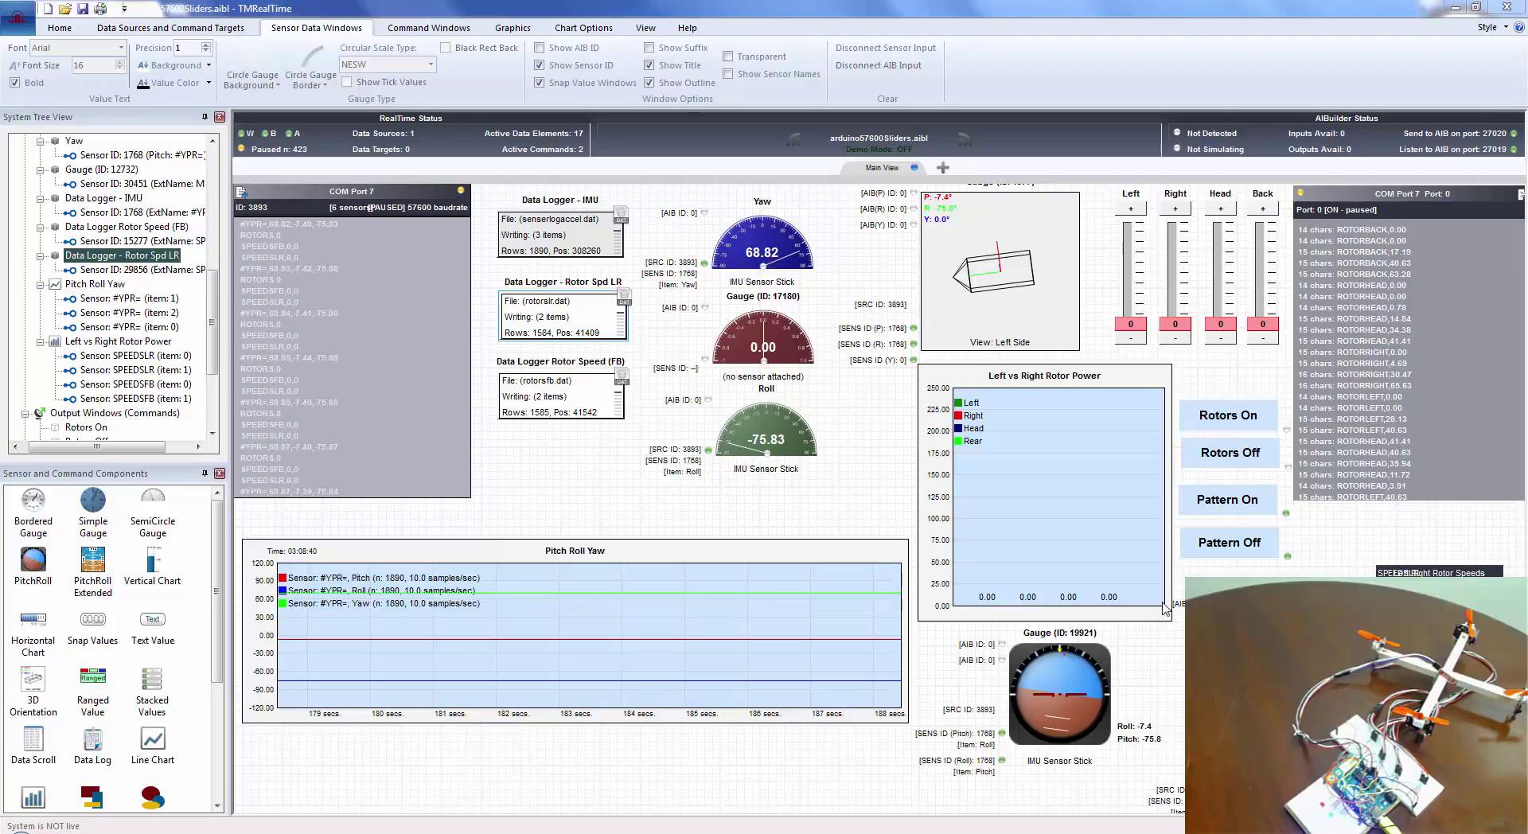
{"action": "left_click", "coordinate": [687, 27]}
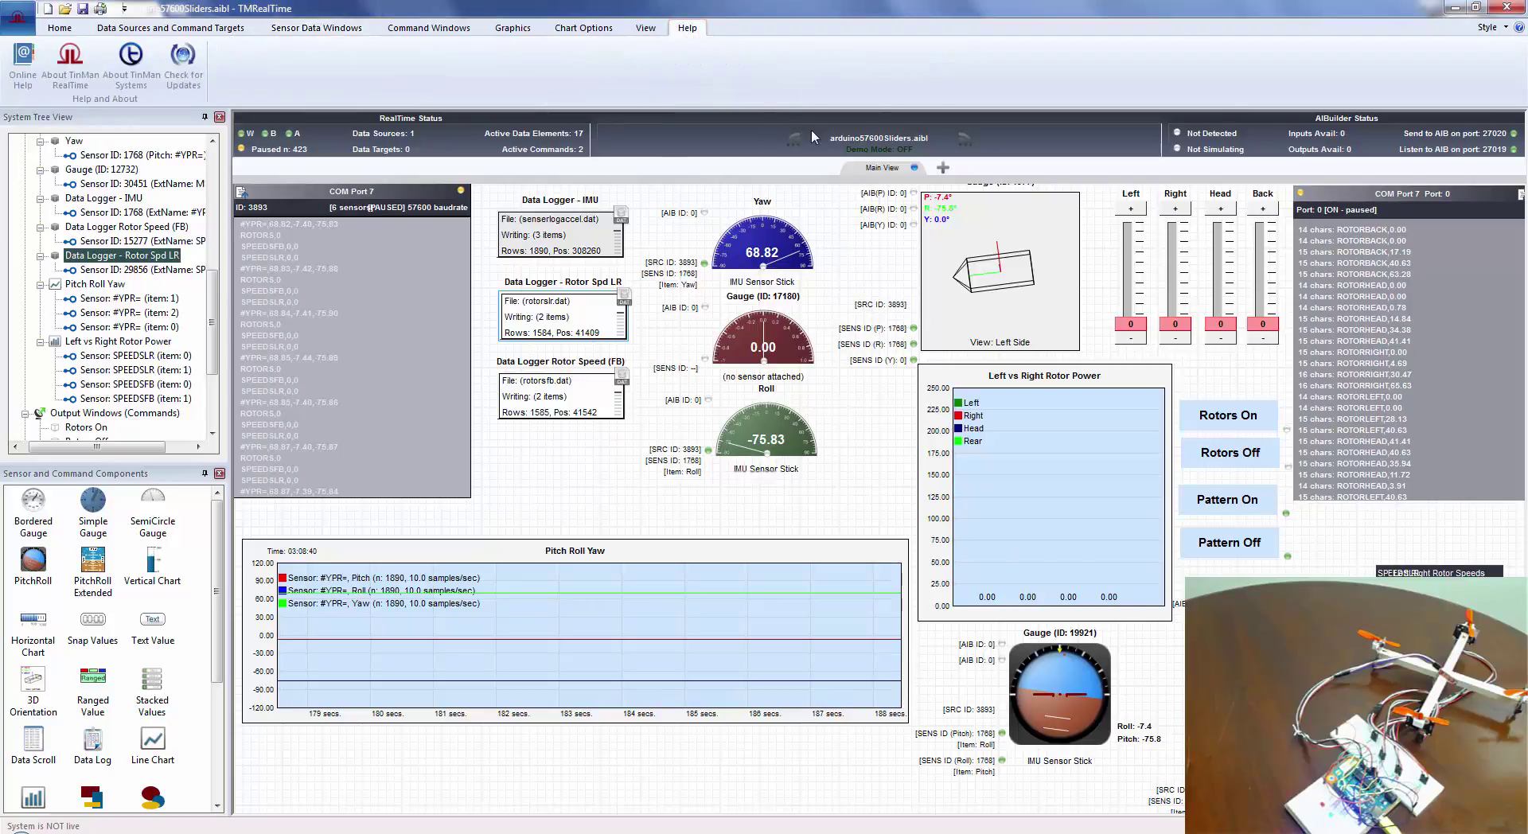
{"action": "left_click", "coordinate": [70, 62]}
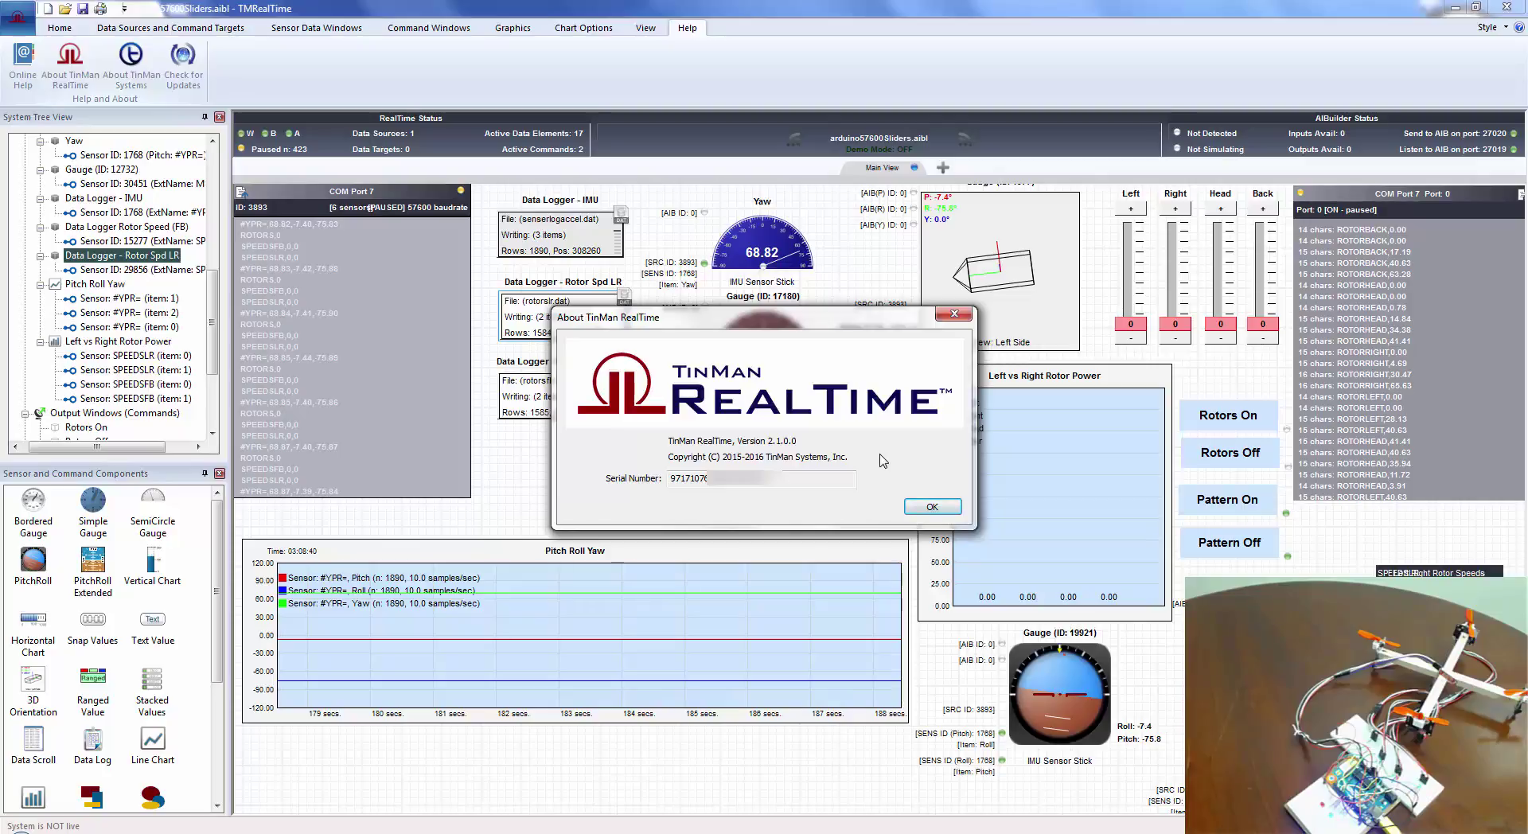
{"action": "left_click", "coordinate": [935, 507]}
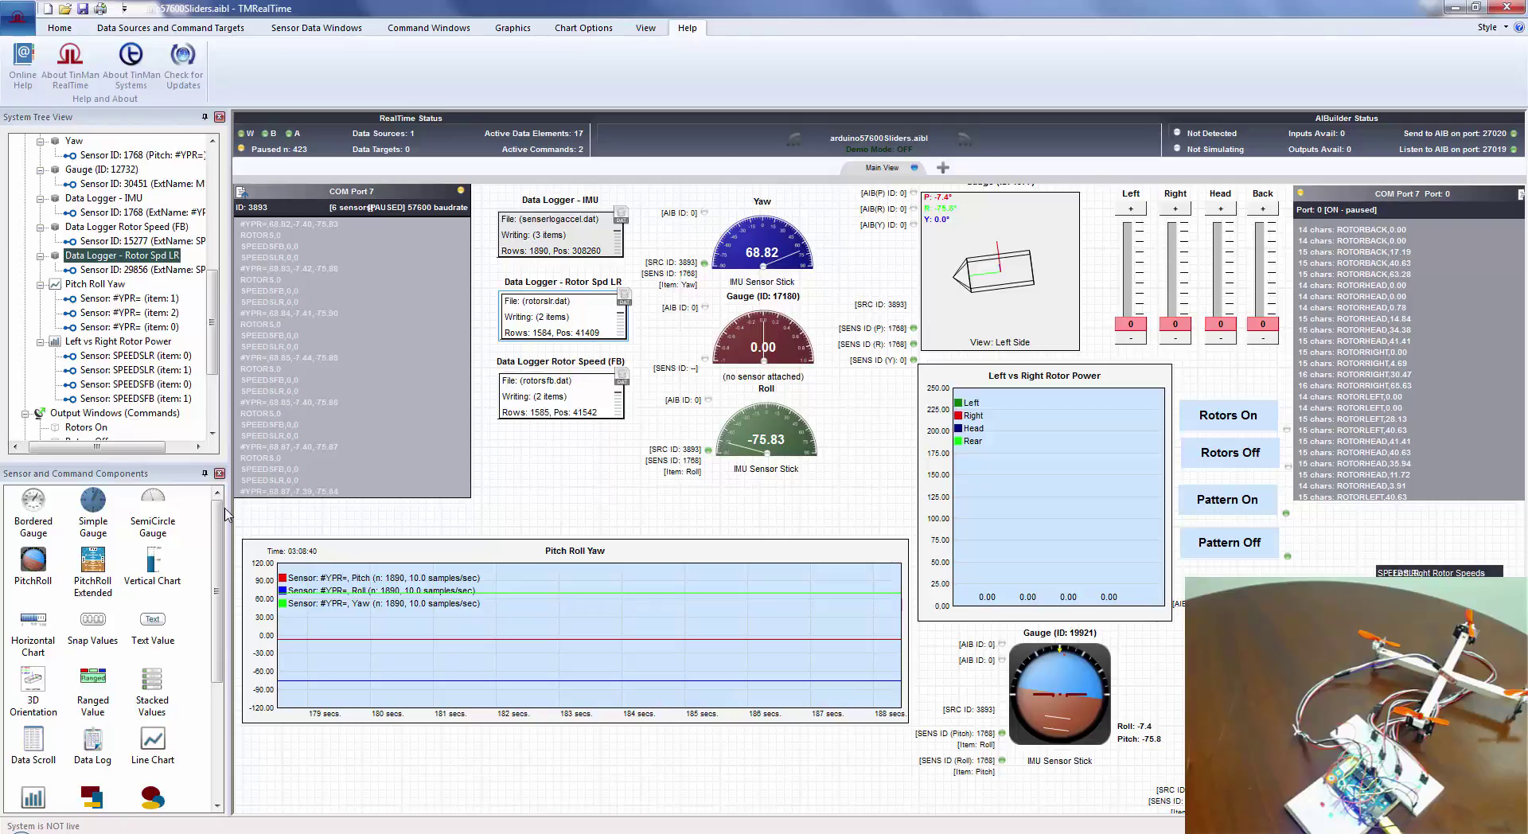
Raise the splitter above the Sensor and Command Components panel to enlarge the component palette.
{"action": "left_click_drag", "start_coordinate": [200, 463], "coordinate": [198, 413]}
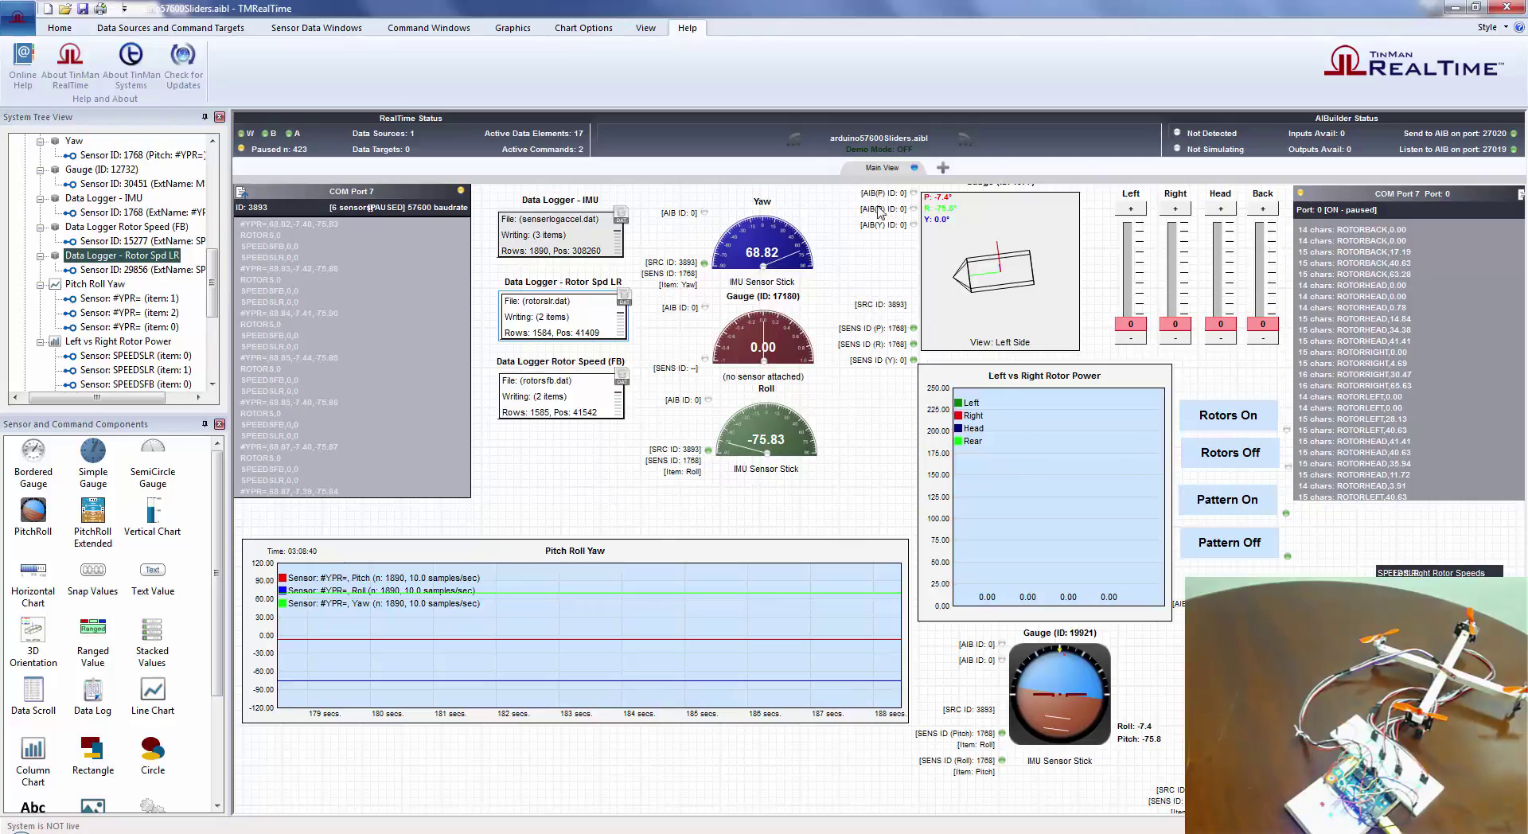
Run the system live and set Left, Right, Head and Back rotor speeds to 31, 59, 75 and 16.
{"action": "left_click", "coordinate": [794, 138]}
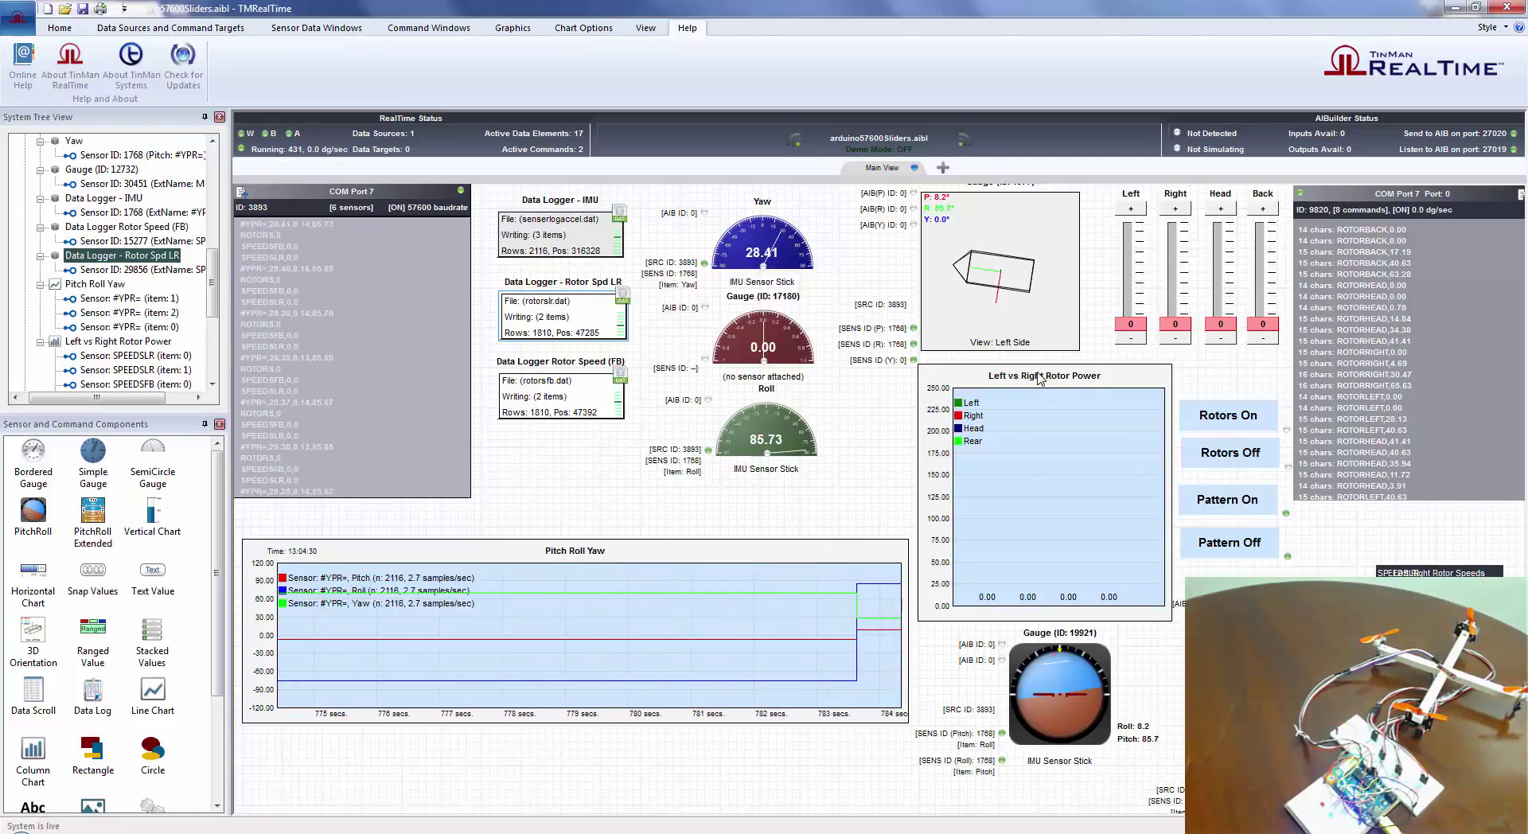
{"action": "left_click_drag", "start_coordinate": [1131, 332], "coordinate": [1135, 292]}
{"action": "left_click_drag", "start_coordinate": [1221, 330], "coordinate": [1226, 253]}
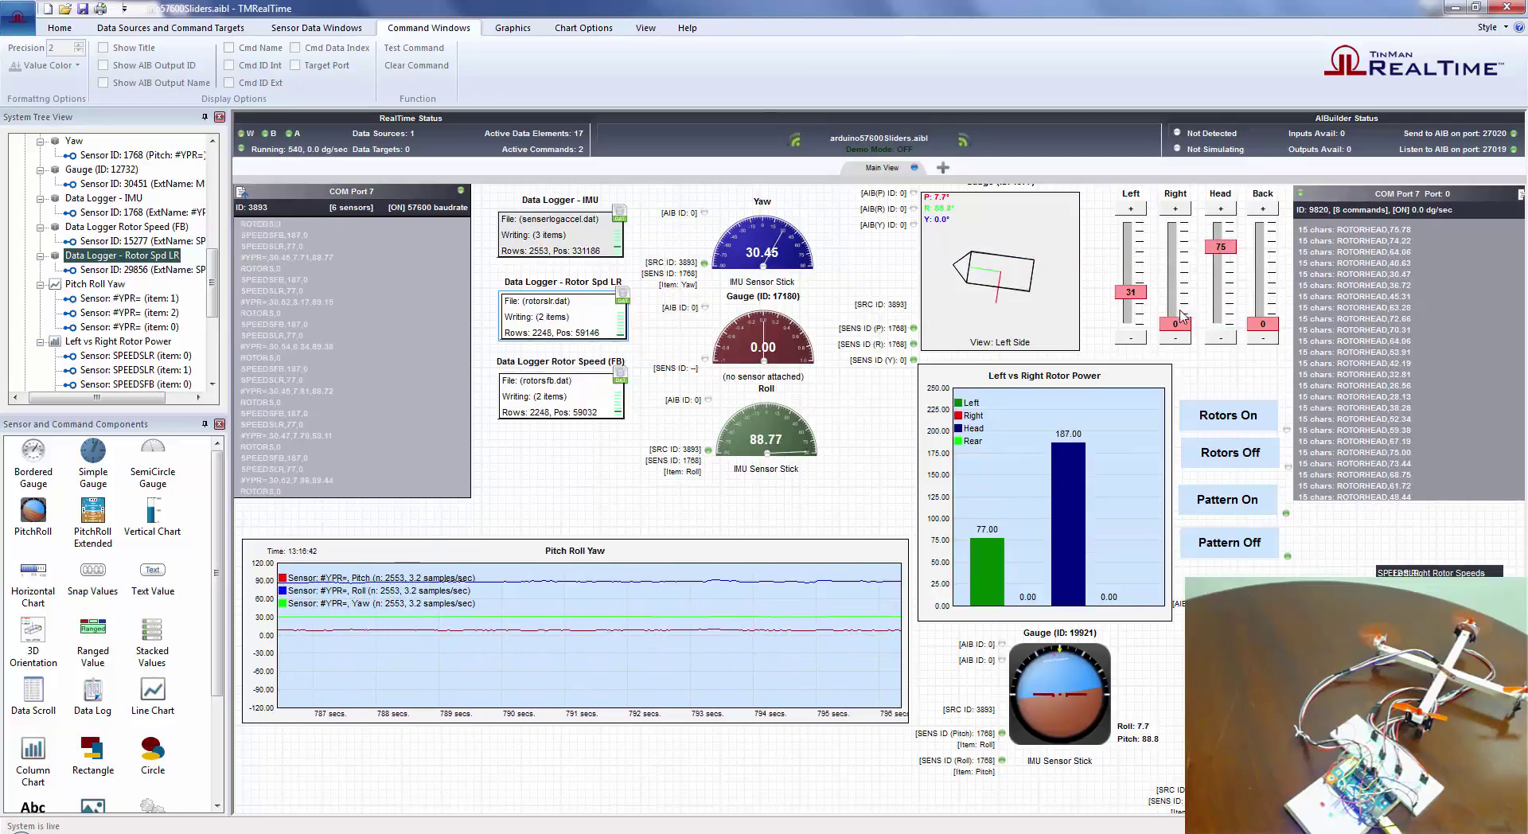
{"action": "left_click_drag", "start_coordinate": [1176, 324], "coordinate": [1183, 263]}
{"action": "mouse_move", "coordinate": [1263, 324]}
{"action": "left_mouse_down"}
{"action": "mouse_move", "coordinate": [1266, 255]}
{"action": "mouse_move", "coordinate": [1274, 338]}
{"action": "mouse_move", "coordinate": [1272, 225]}
{"action": "mouse_move", "coordinate": [1273, 323]}
{"action": "left_mouse_up"}
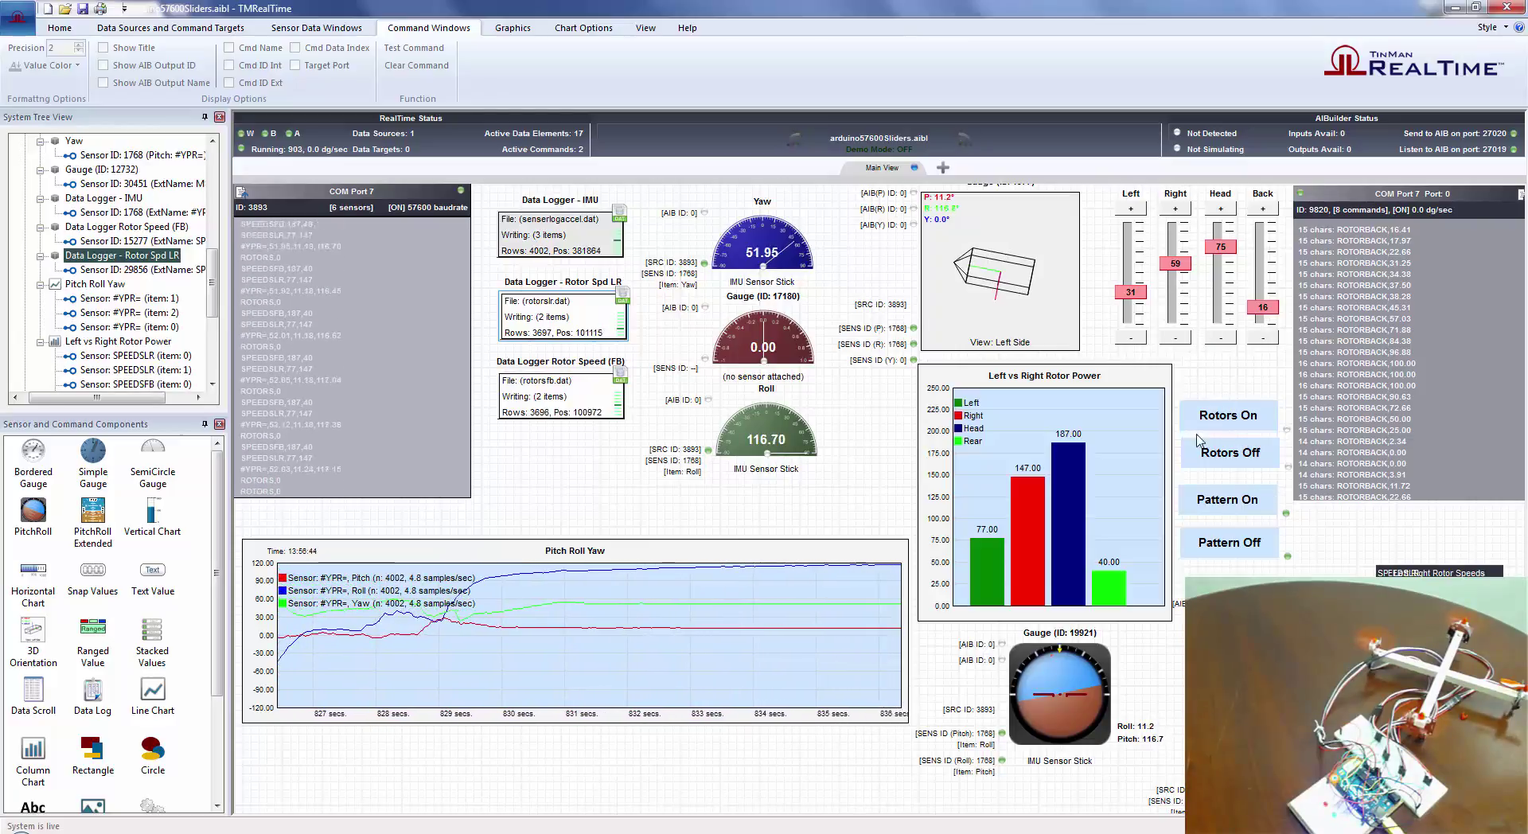
Bring the Left, Right and Head rotor speeds down to 0 and begin raising the rear rotor.
{"action": "left_click", "coordinate": [567, 240]}
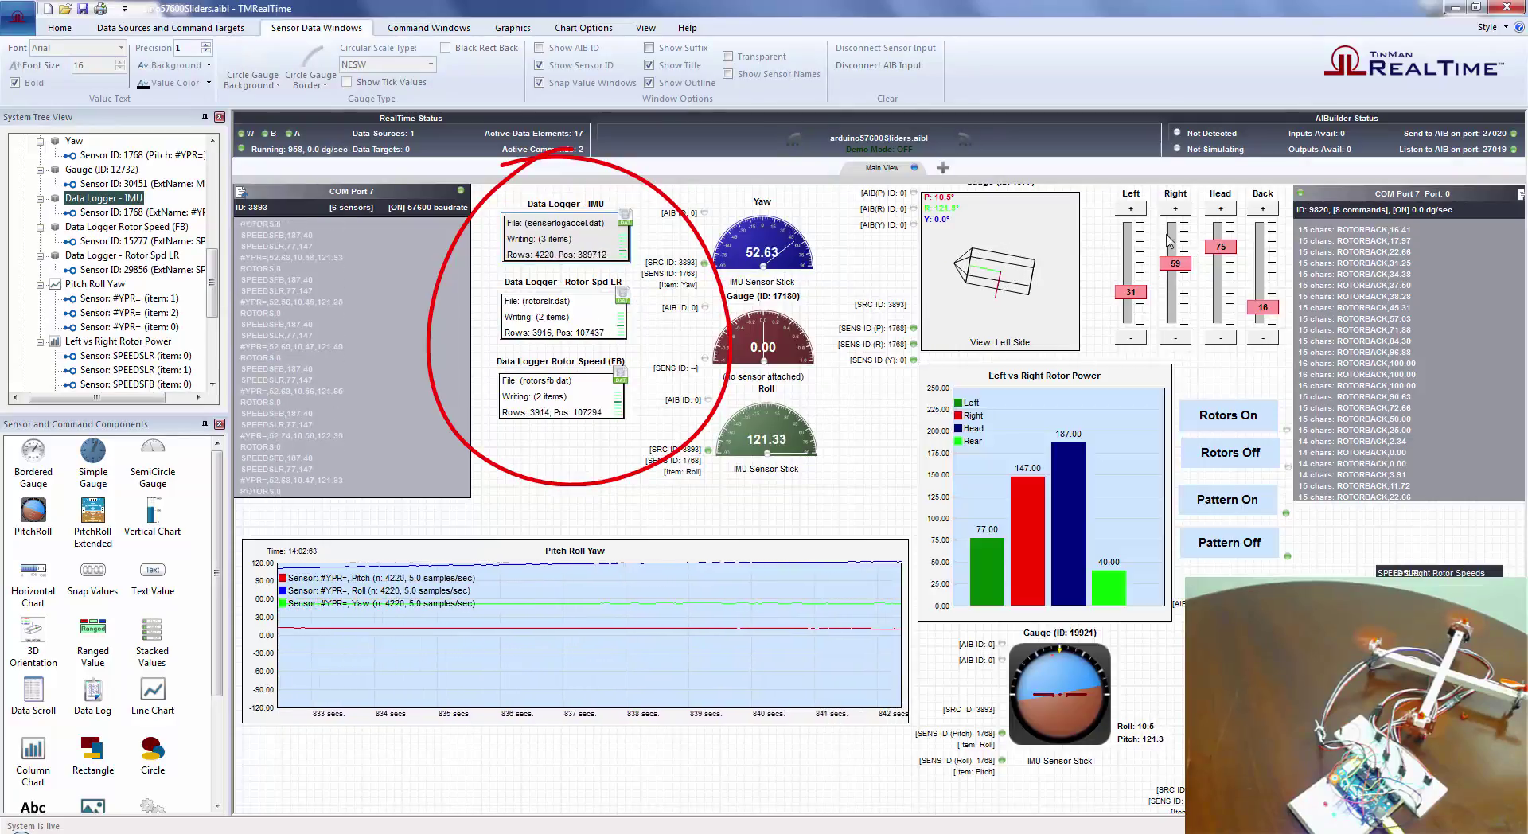
{"action": "mouse_move", "coordinate": [1131, 293]}
{"action": "left_mouse_down"}
{"action": "mouse_move", "coordinate": [1131, 229]}
{"action": "mouse_move", "coordinate": [1136, 353]}
{"action": "left_mouse_up"}
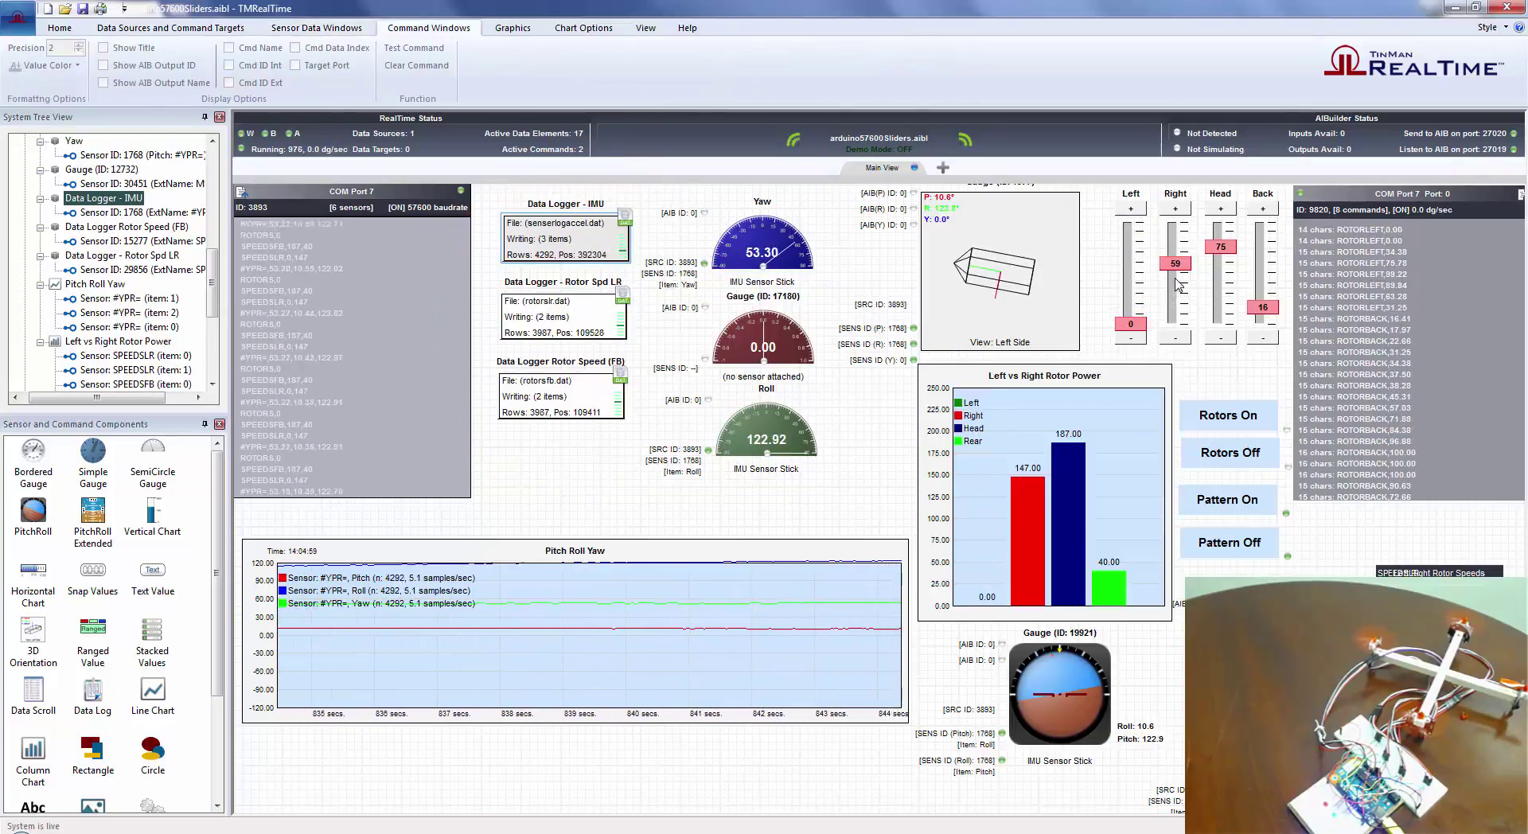
{"action": "left_click_drag", "start_coordinate": [1176, 264], "coordinate": [1176, 324]}
{"action": "left_click", "coordinate": [1218, 249]}
{"action": "left_click_drag", "start_coordinate": [1220, 261], "coordinate": [1261, 328]}
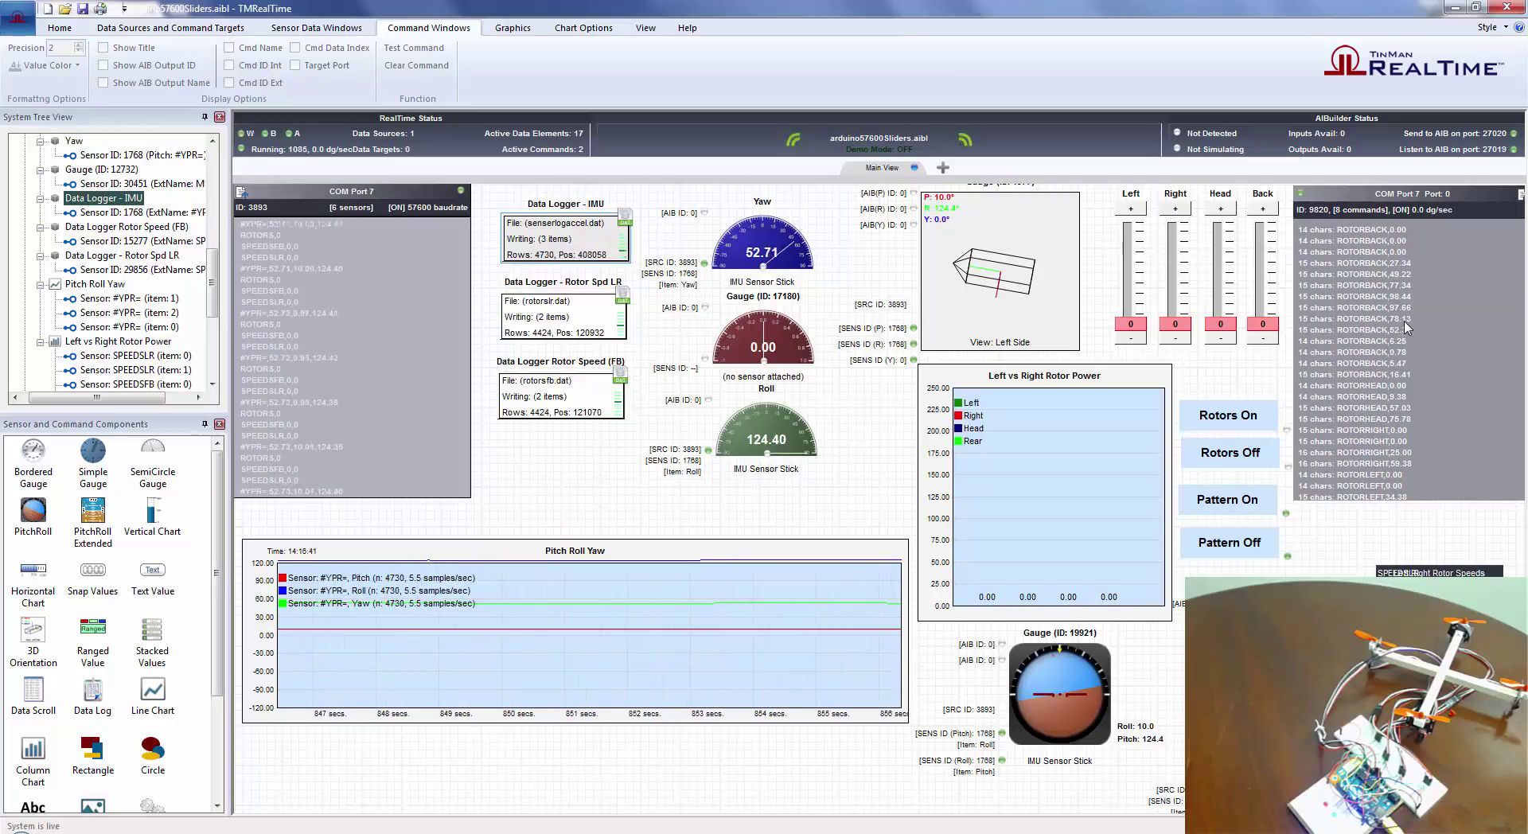
Sweep the rear rotor up to 32, run the head rotor to 100, then zero the right rotor.
{"action": "left_click_drag", "start_coordinate": [1276, 334], "coordinate": [1272, 308]}
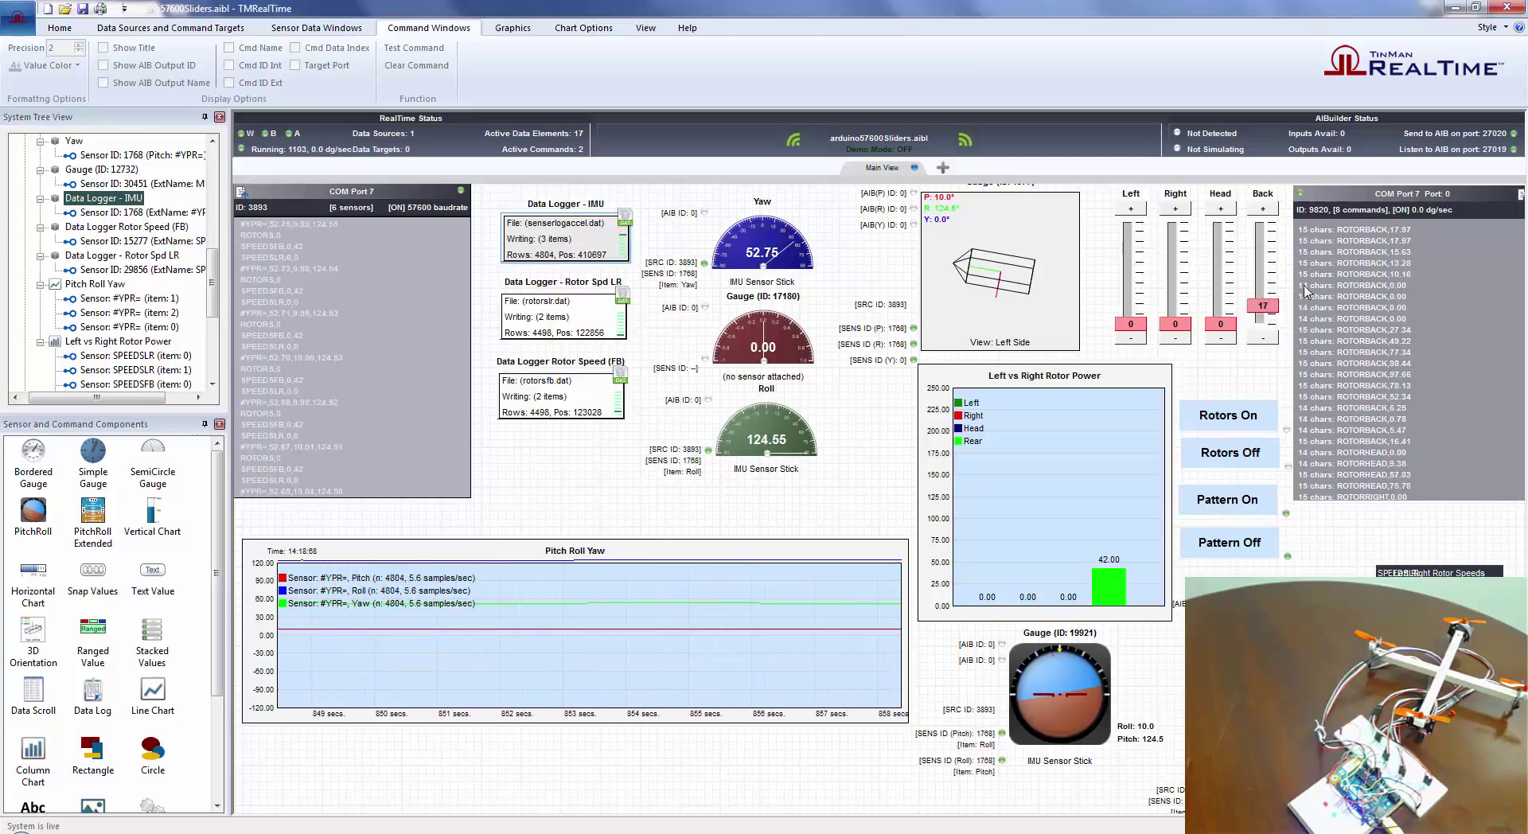
{"action": "left_click", "coordinate": [1269, 306]}
{"action": "left_click_drag", "start_coordinate": [1270, 309], "coordinate": [1271, 342]}
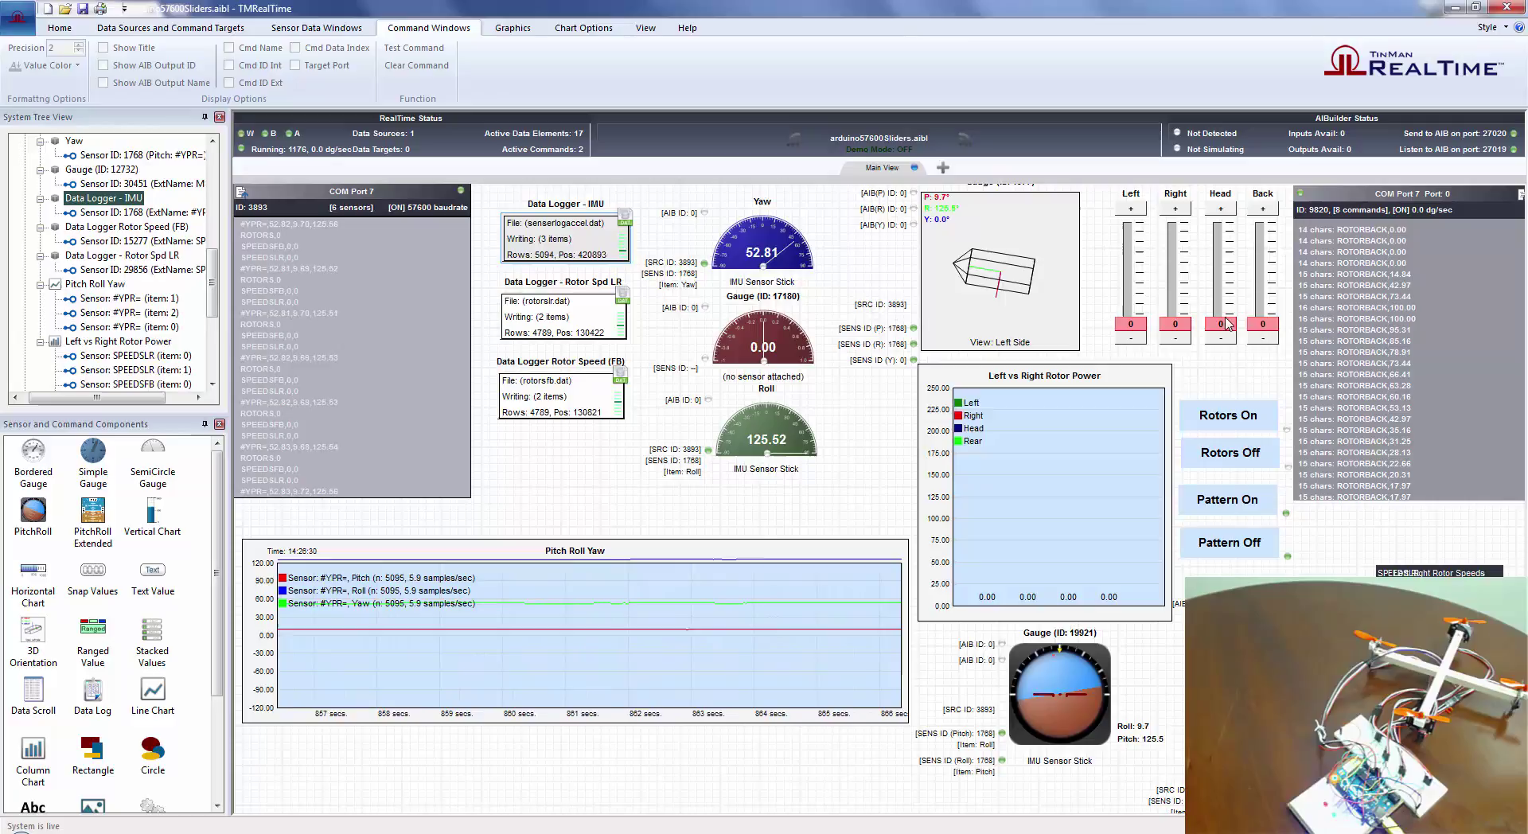
{"action": "left_click_drag", "start_coordinate": [1223, 318], "coordinate": [1187, 224]}
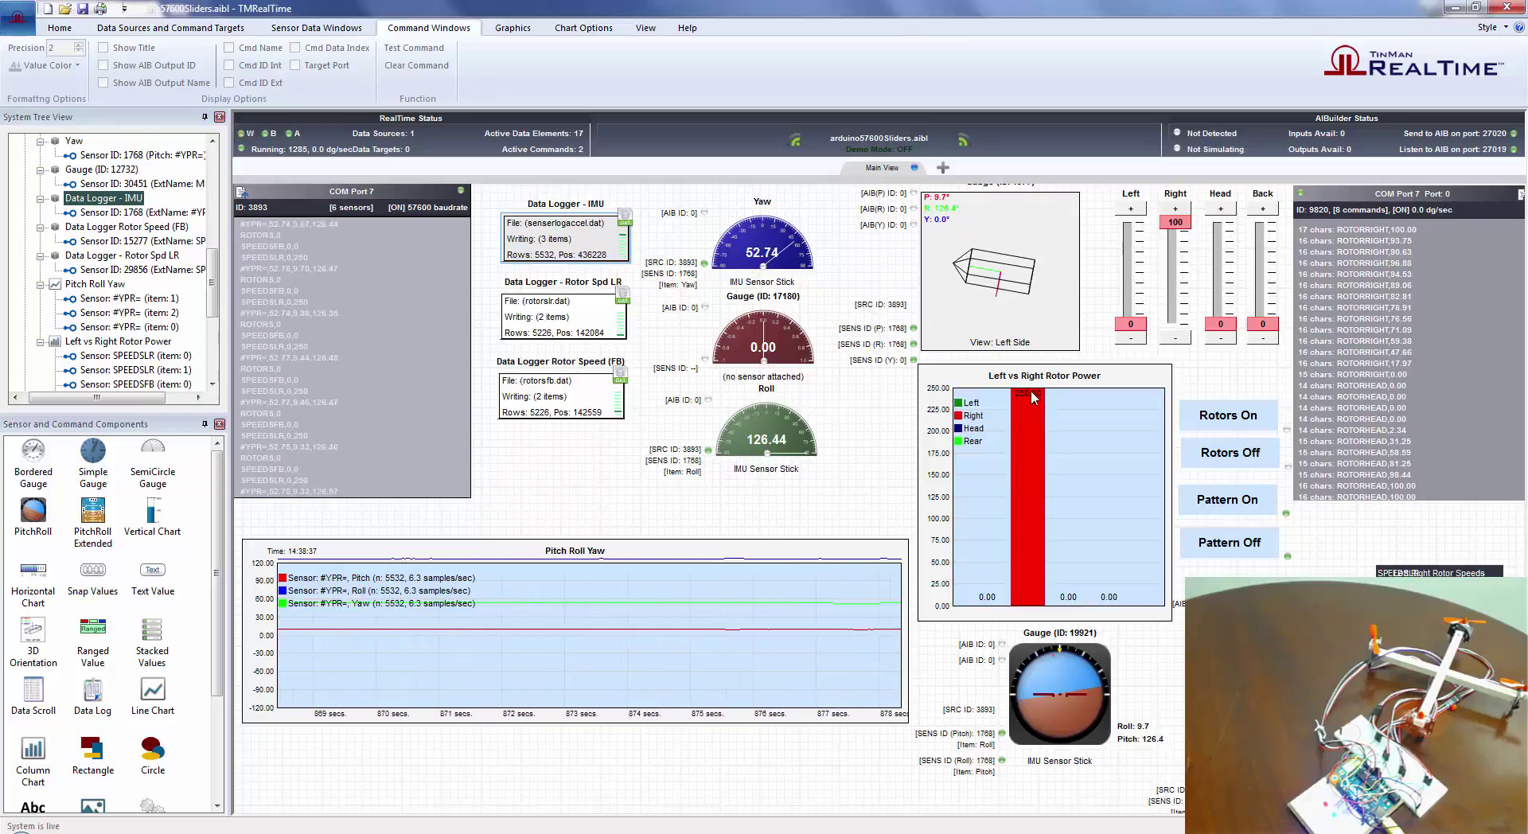
{"action": "left_click_drag", "start_coordinate": [1176, 225], "coordinate": [1191, 356]}
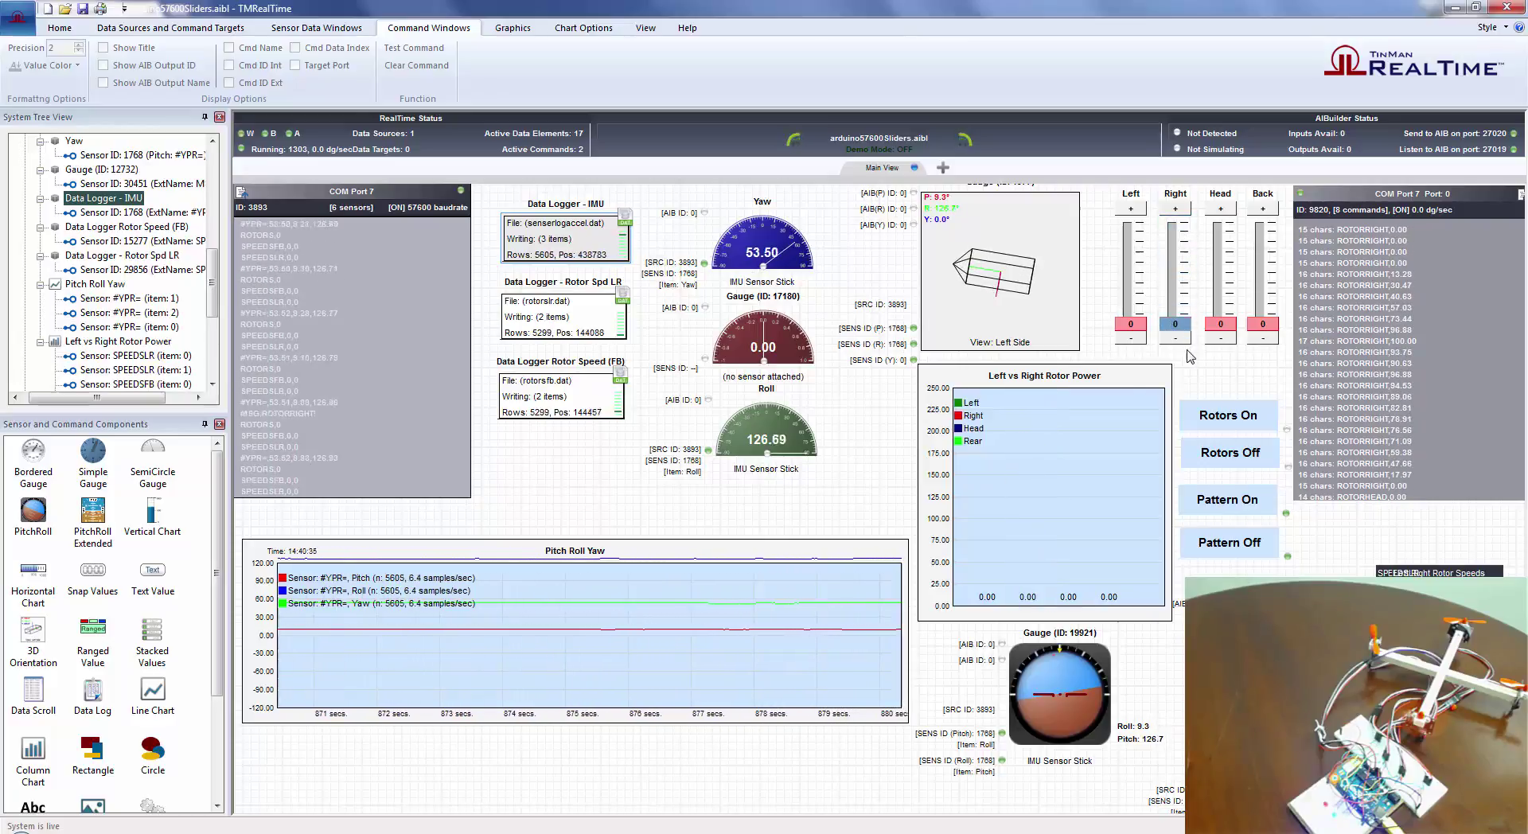
{"action": "left_click", "coordinate": [1007, 265]}
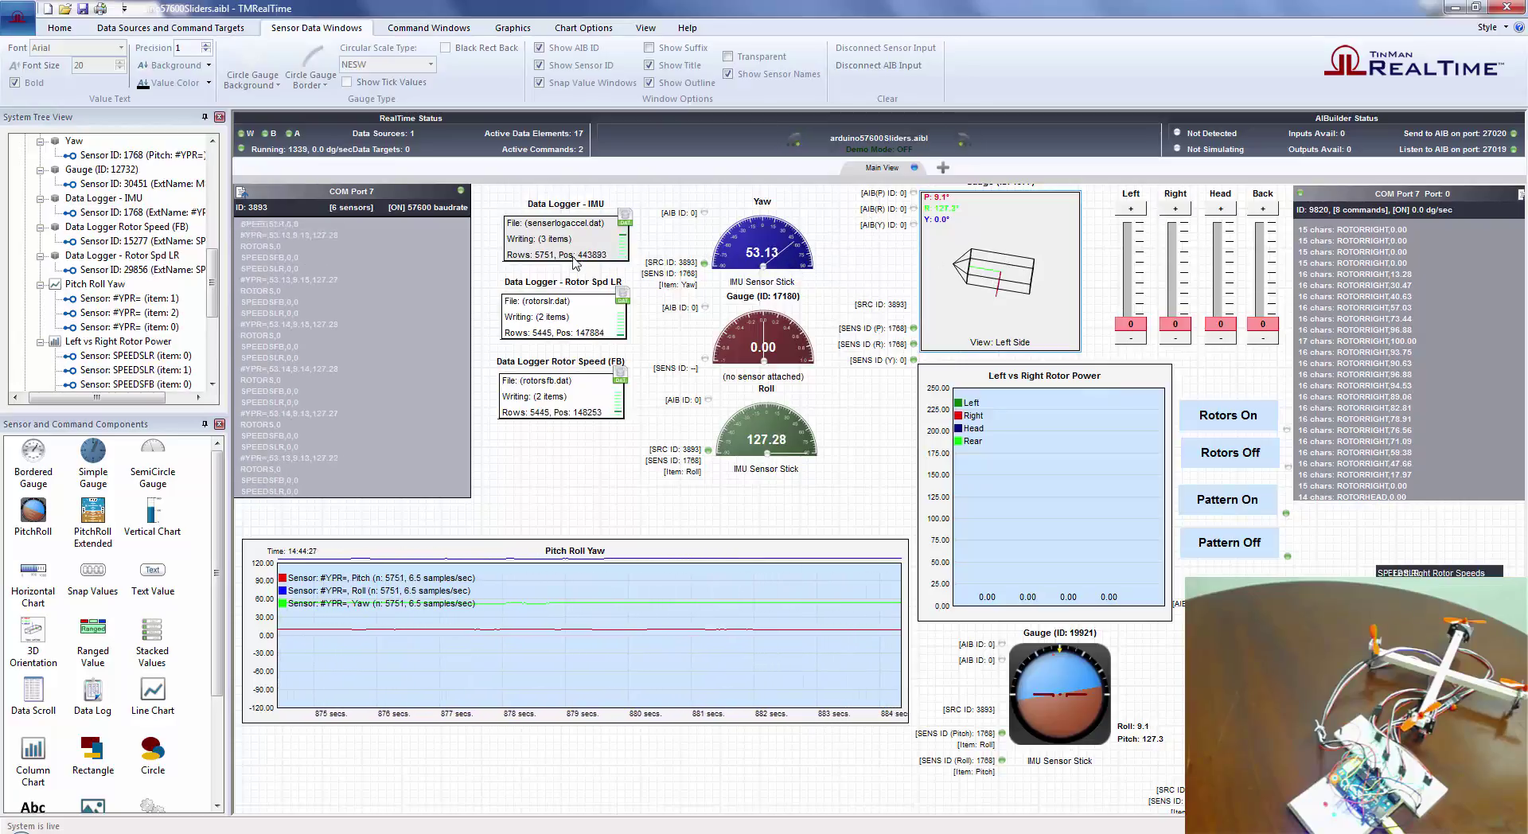
Pause the live system and nudge the IMU and Rotor Speed (FB) logger windows into place.
{"action": "left_click", "coordinate": [575, 261]}
{"action": "left_click", "coordinate": [787, 147]}
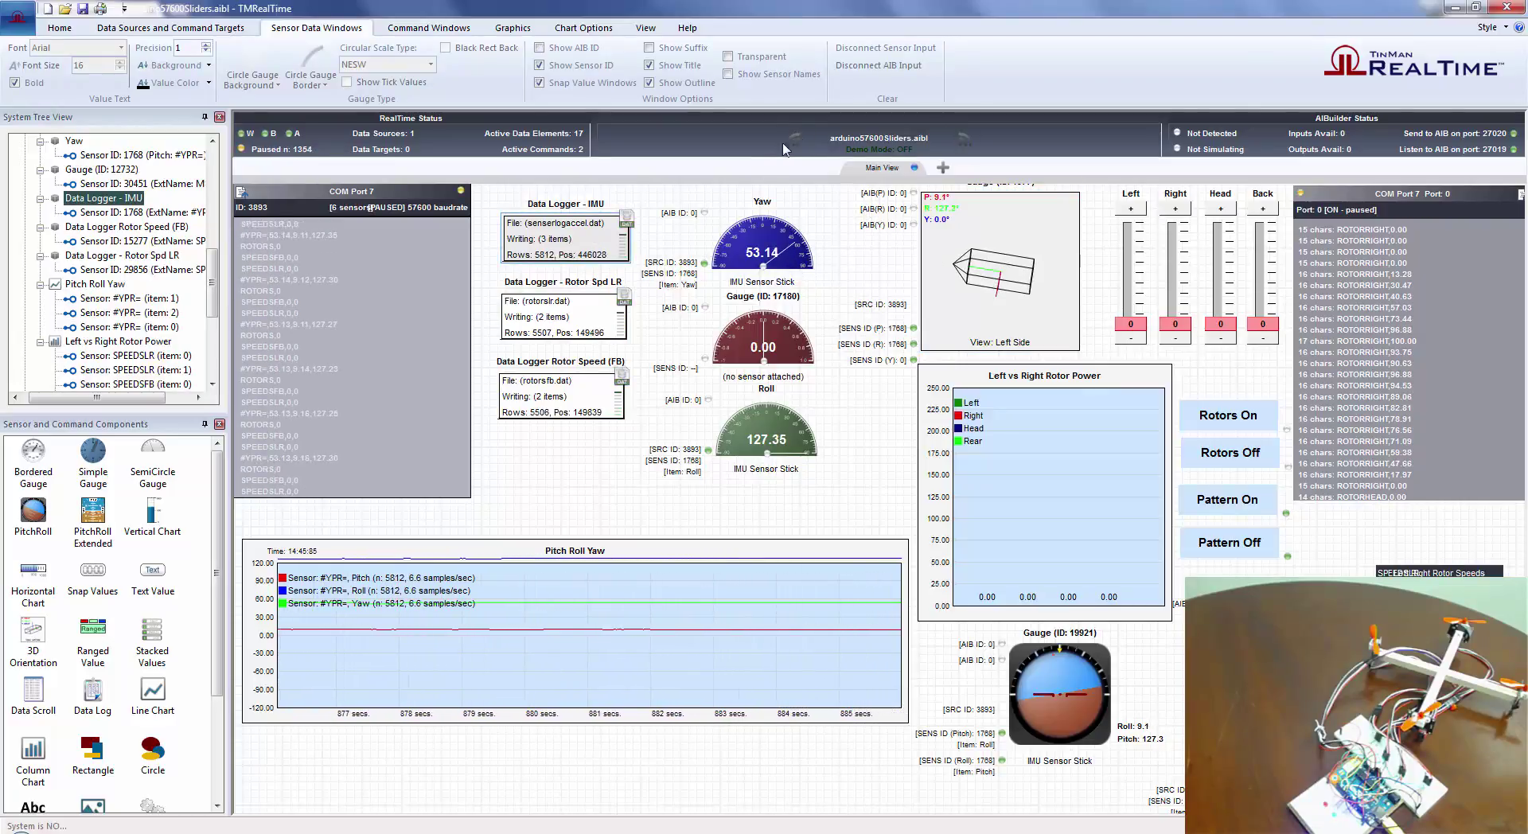
{"action": "left_click_drag", "start_coordinate": [583, 239], "coordinate": [582, 236]}
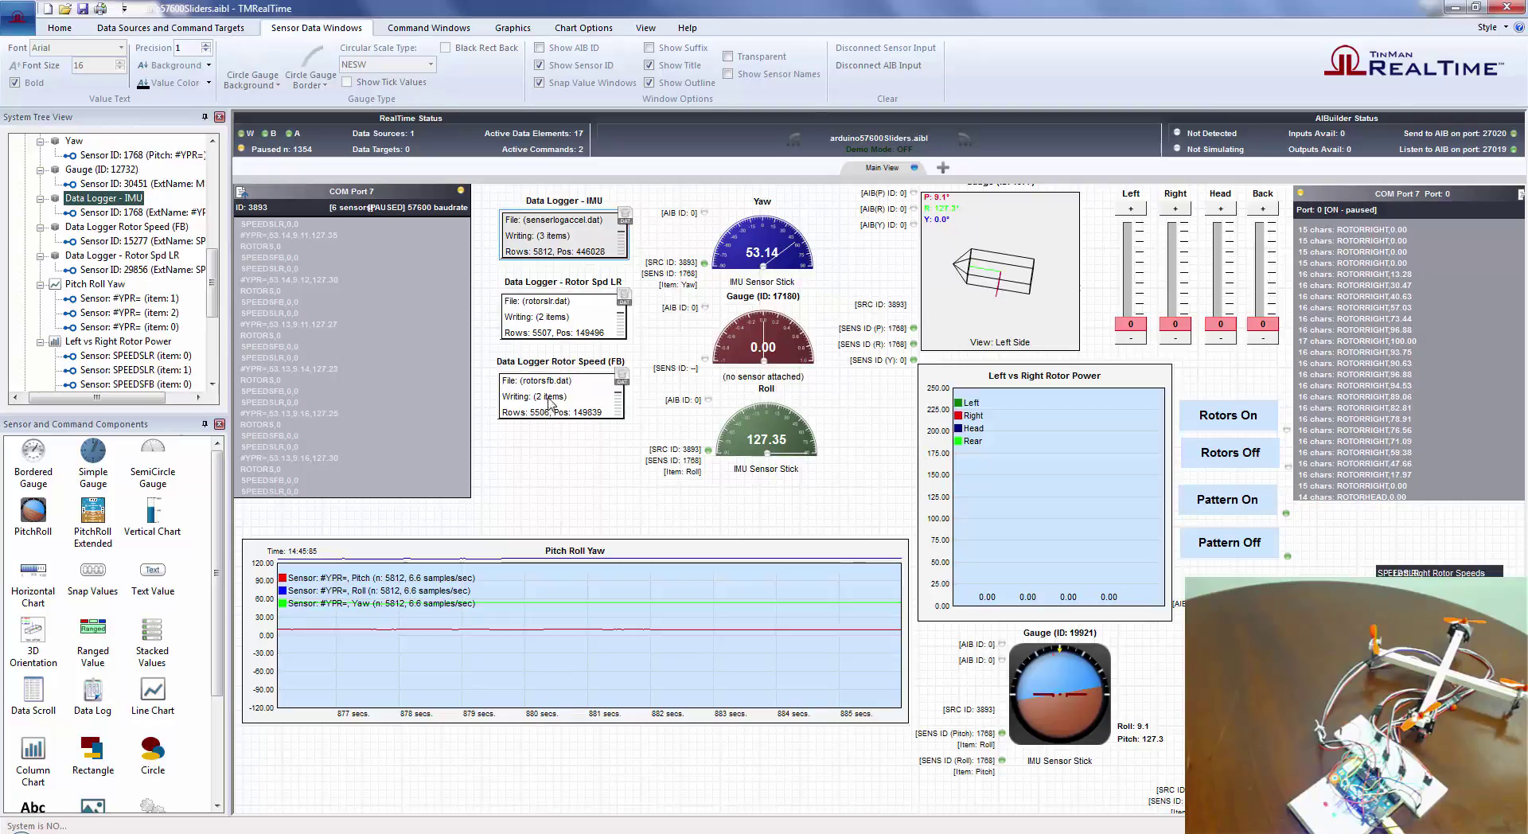
{"action": "left_click_drag", "start_coordinate": [570, 389], "coordinate": [573, 398]}
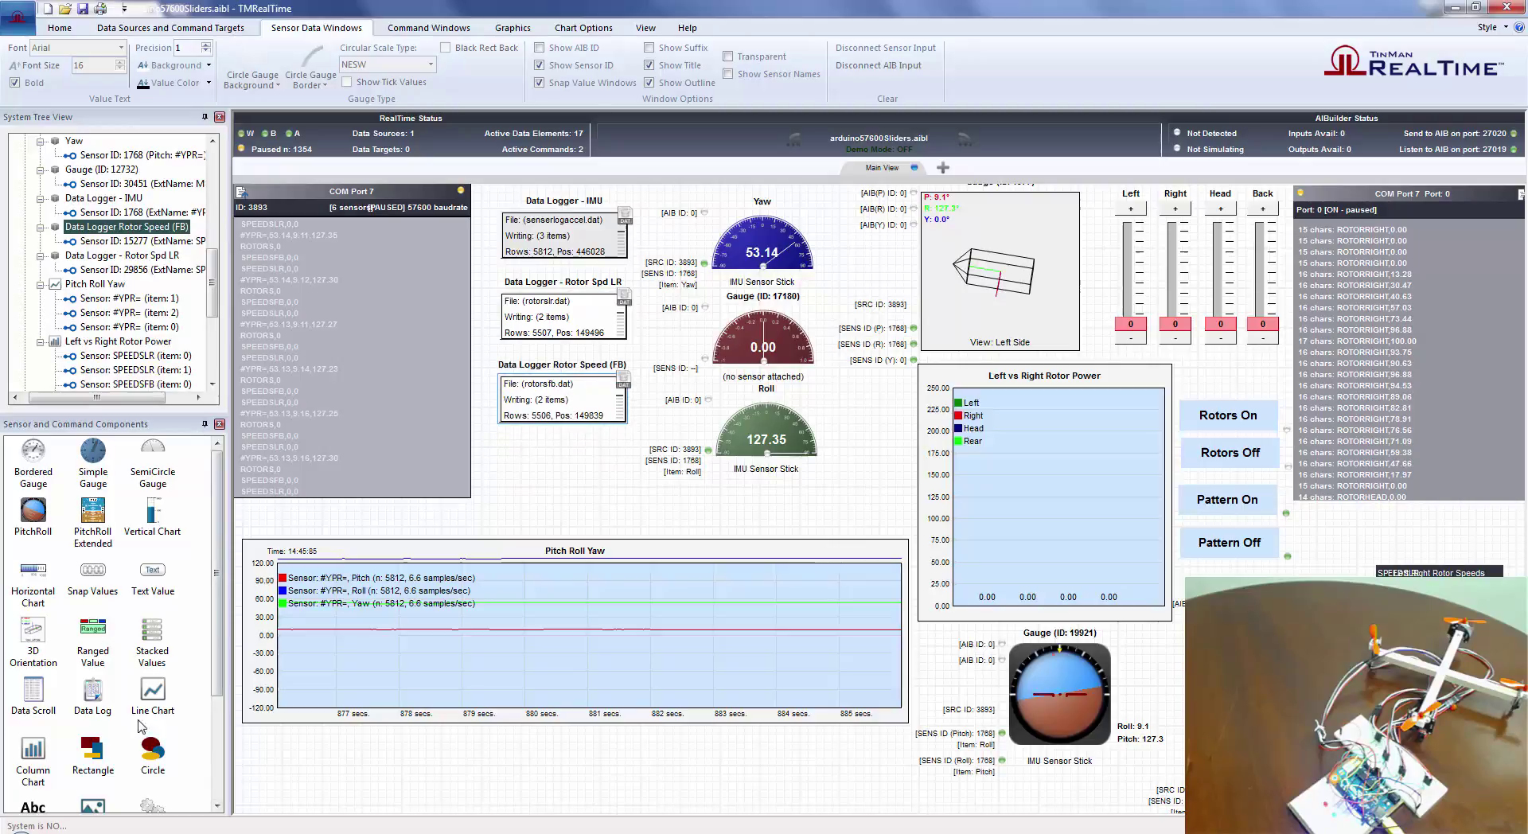
Add a new Data Log component below the others and set its output file to test.dat.
{"action": "left_click_drag", "start_coordinate": [99, 697], "coordinate": [547, 516]}
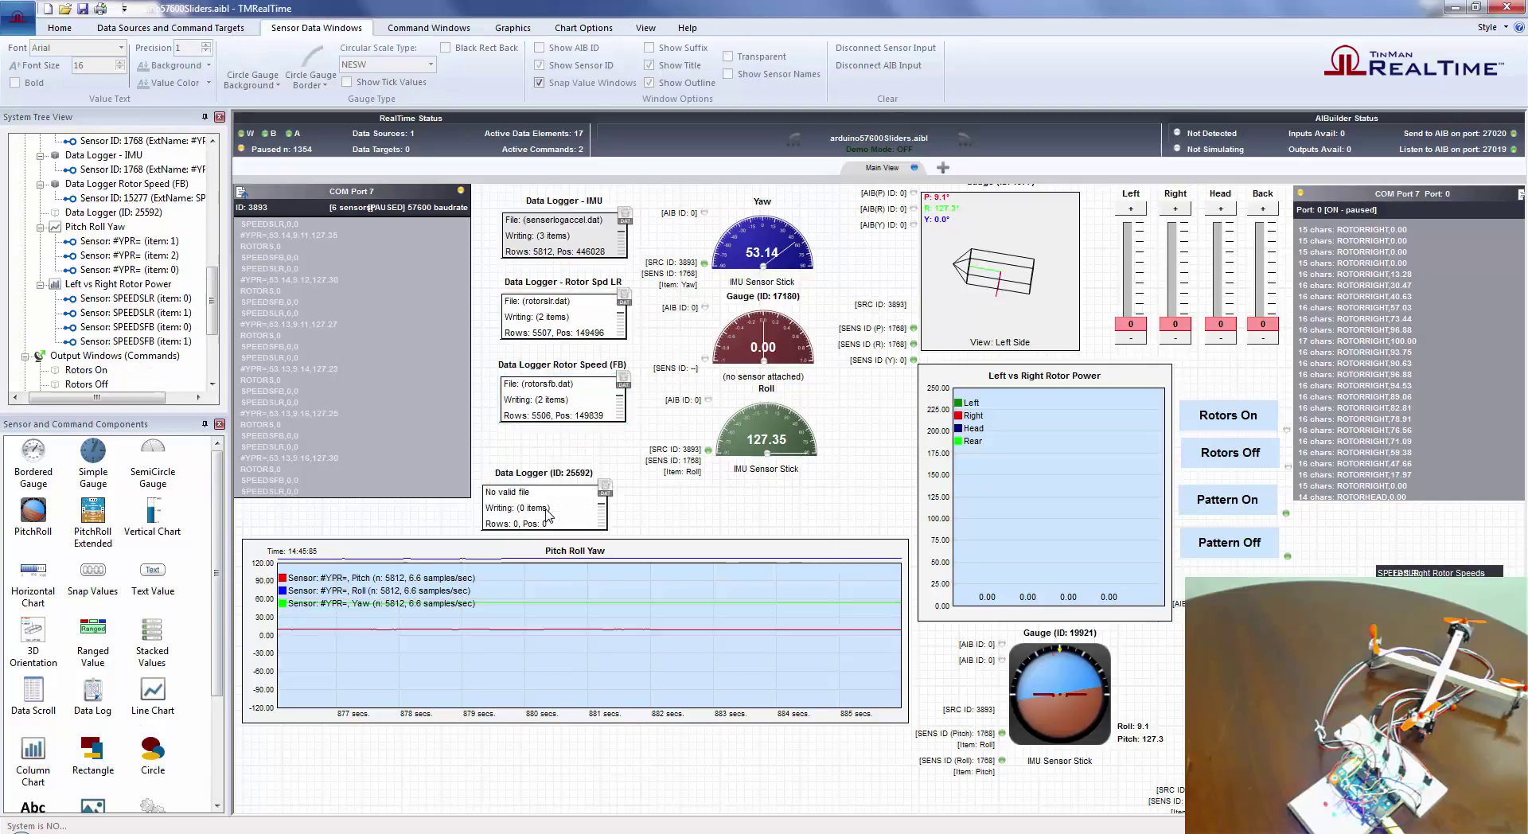
{"action": "double_click", "coordinate": [585, 490]}
{"action": "left_click", "coordinate": [567, 287]}
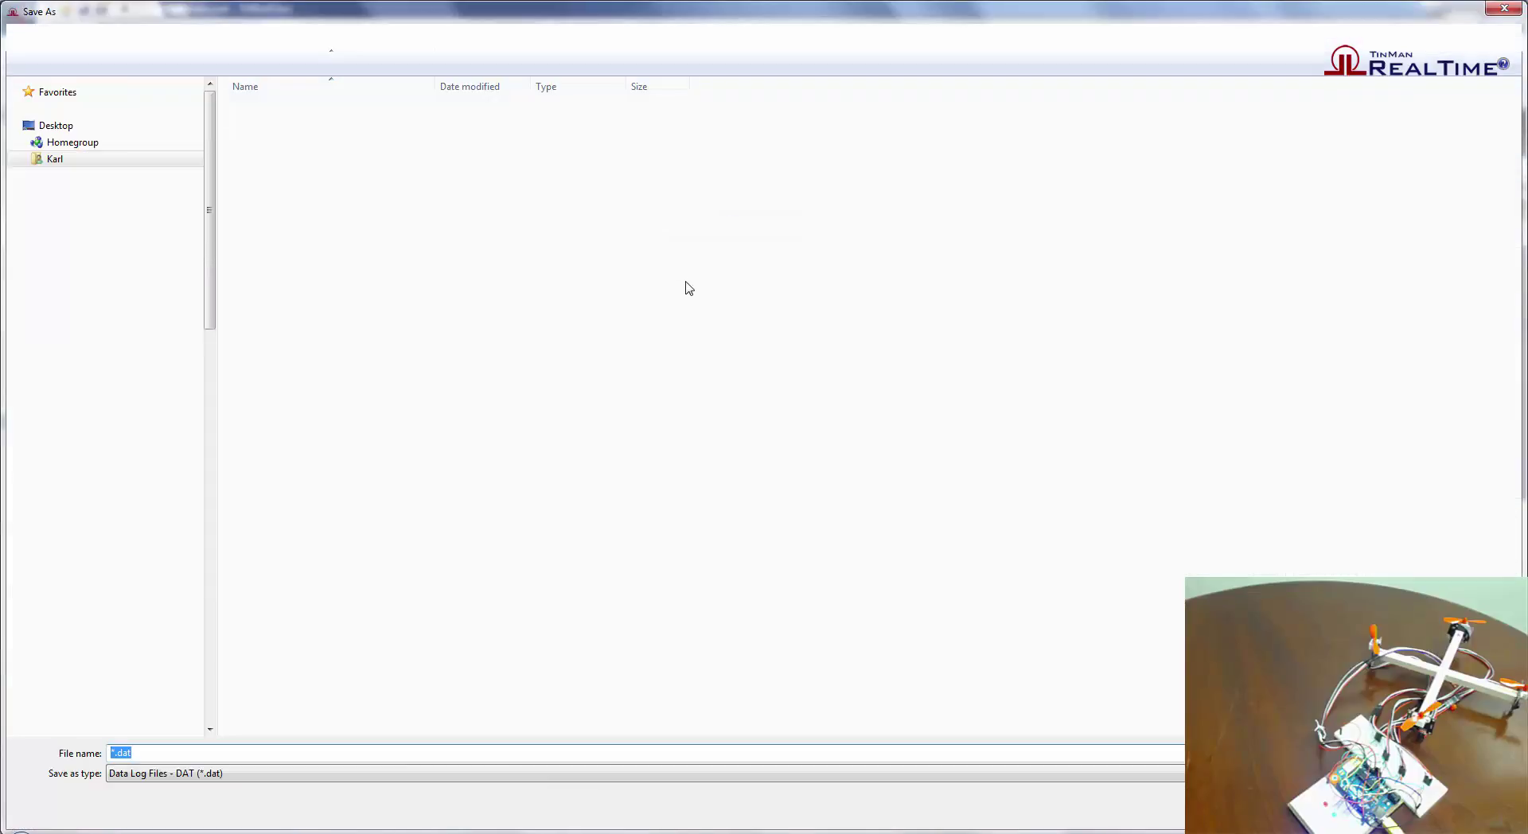
{"action": "left_click", "coordinate": [318, 260]}
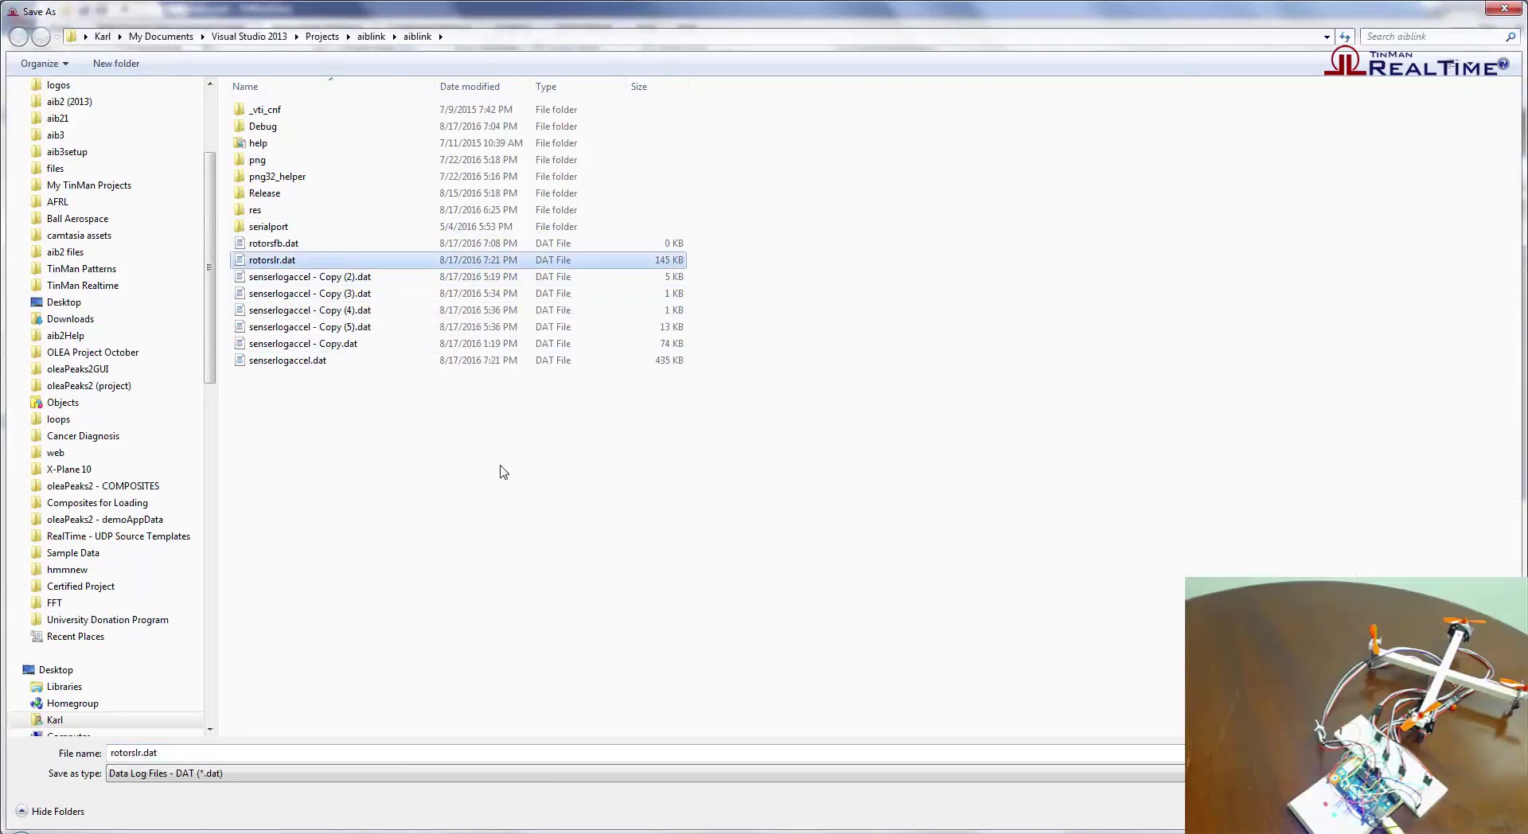
{"action": "key", "text": "Tab"}
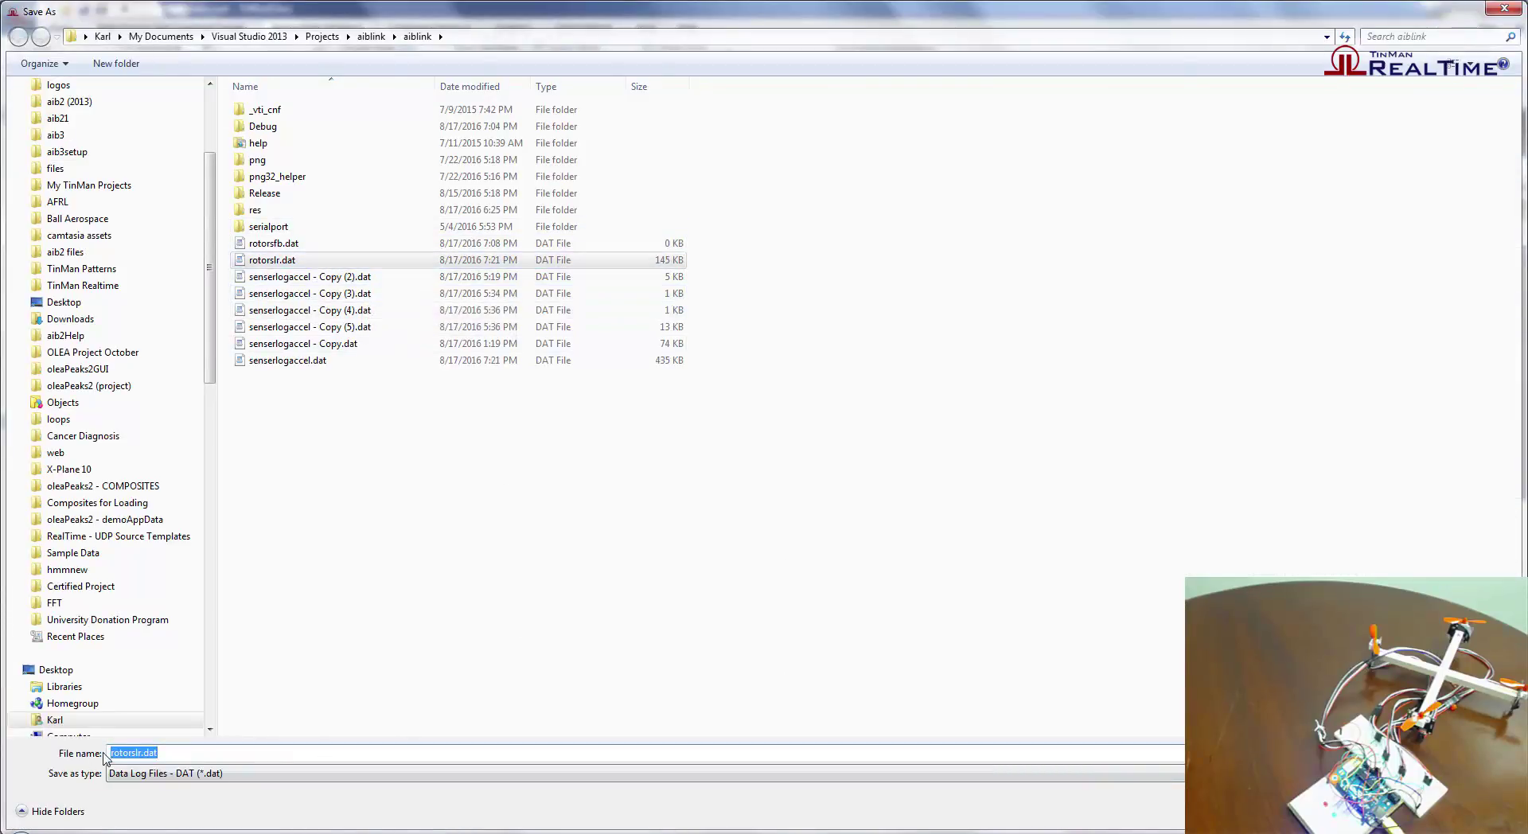
{"action": "type", "text": "test"}
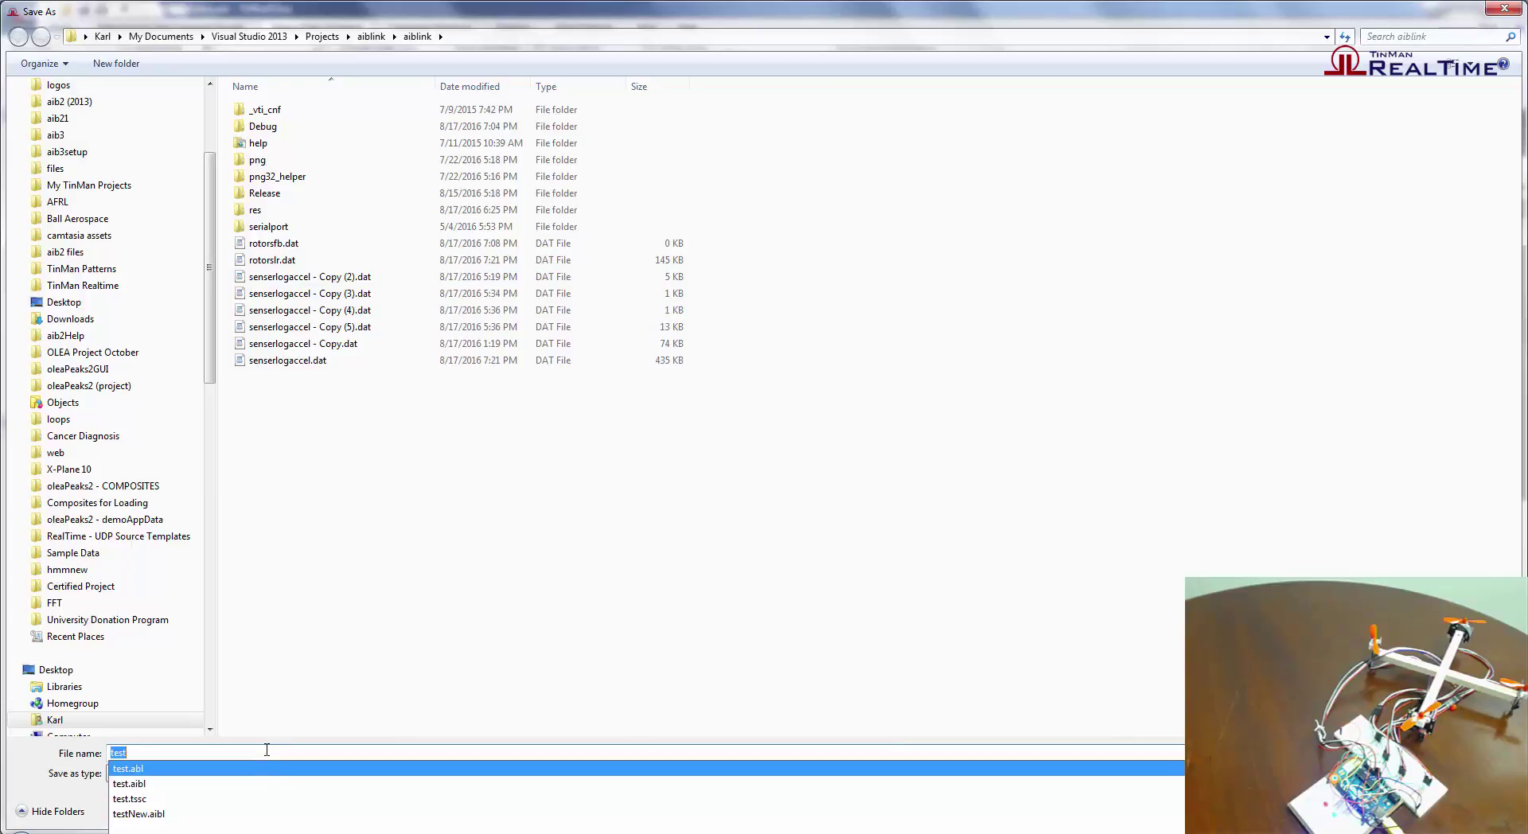
{"action": "left_click", "coordinate": [266, 749]}
{"action": "type", "text": ".dat"}
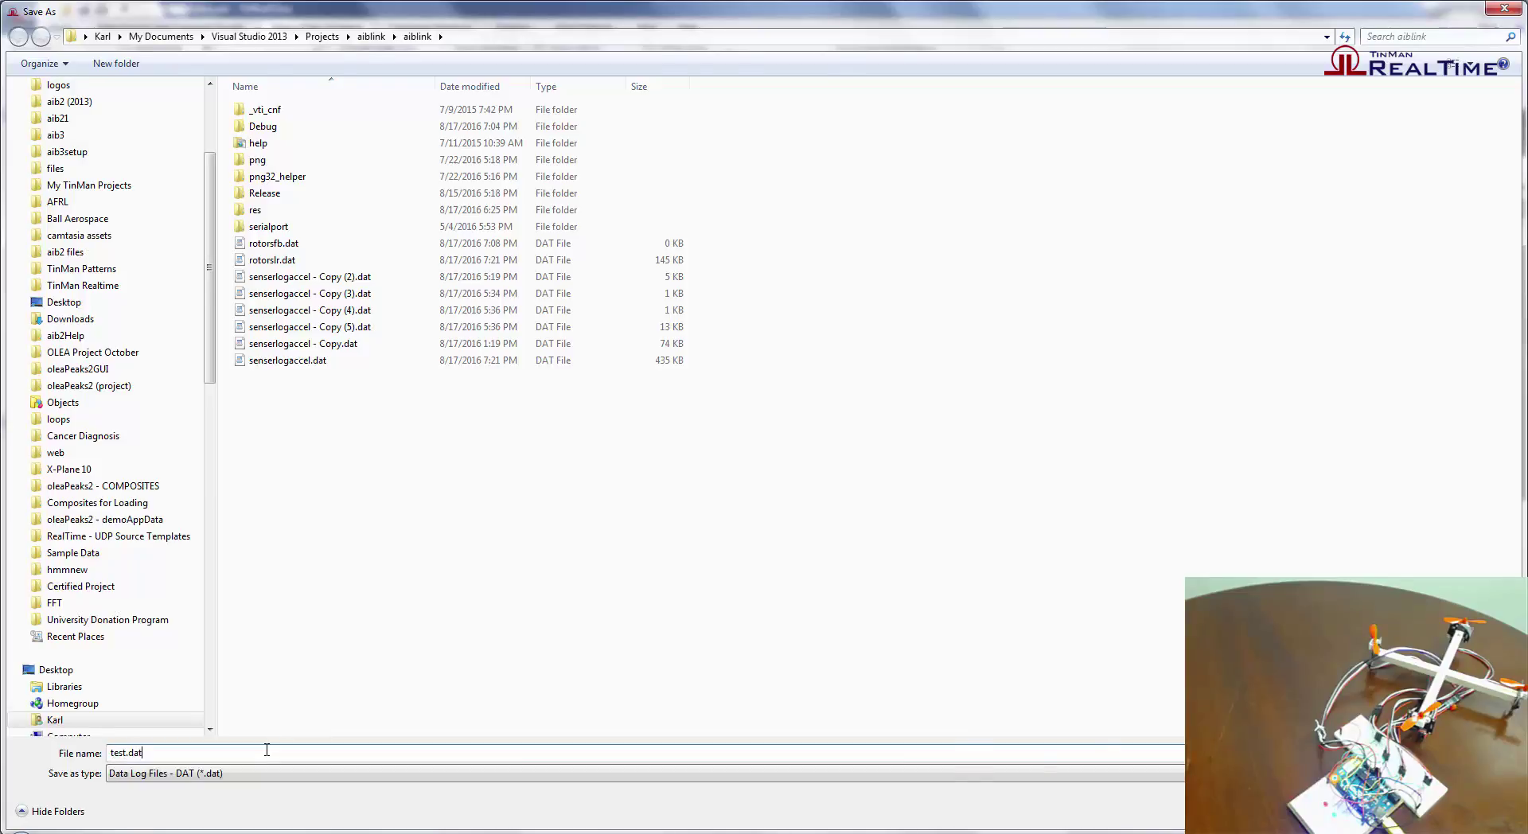
{"action": "key", "text": "Return"}
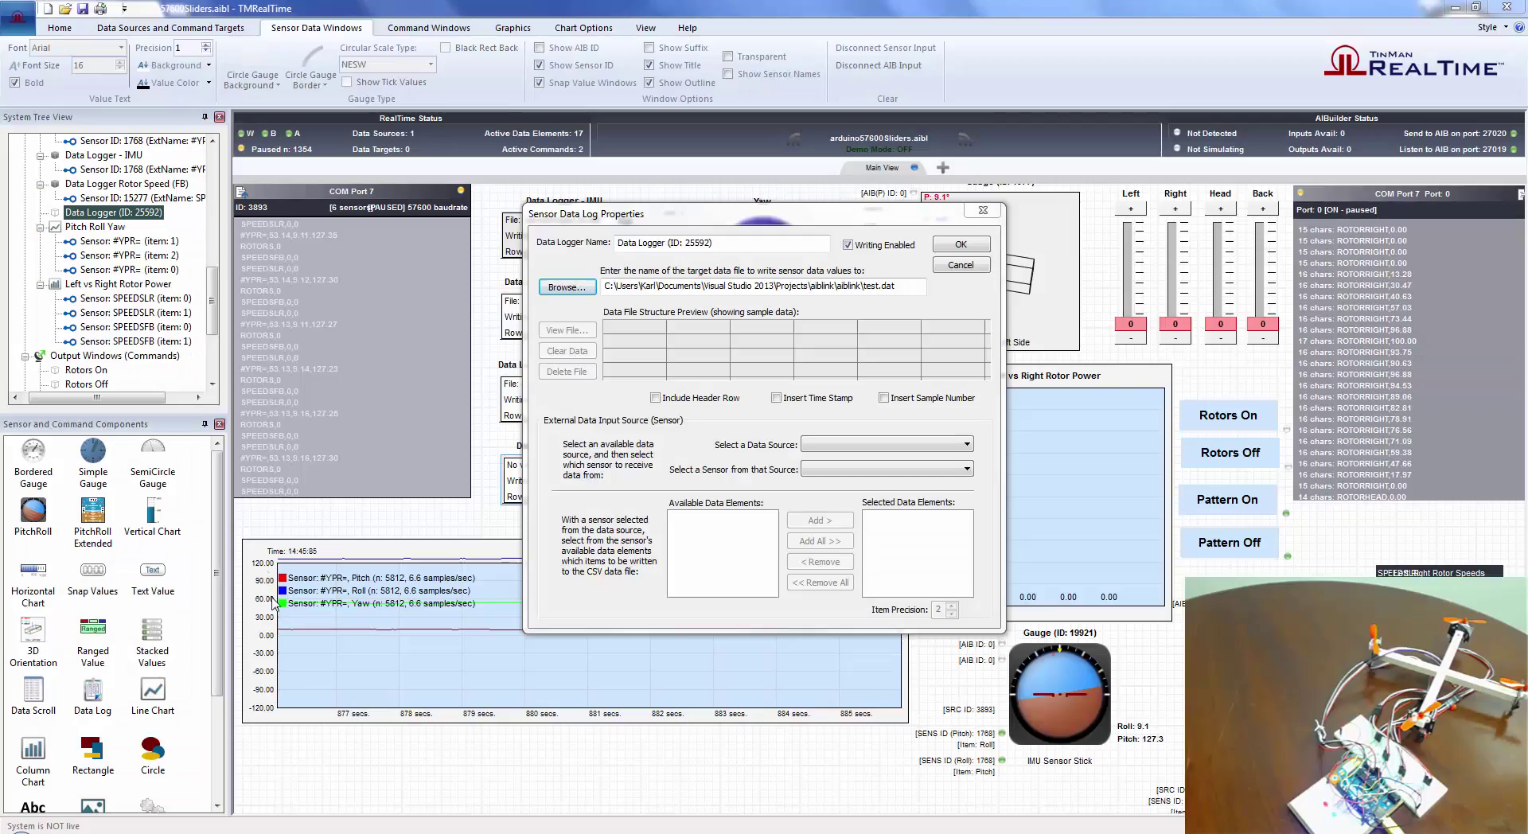
Log Yaw, Pitch and Roll from COM Port 7's IMU Sensor Stick with header, time stamp and sample number.
{"action": "left_click", "coordinate": [678, 400]}
{"action": "left_click", "coordinate": [844, 400]}
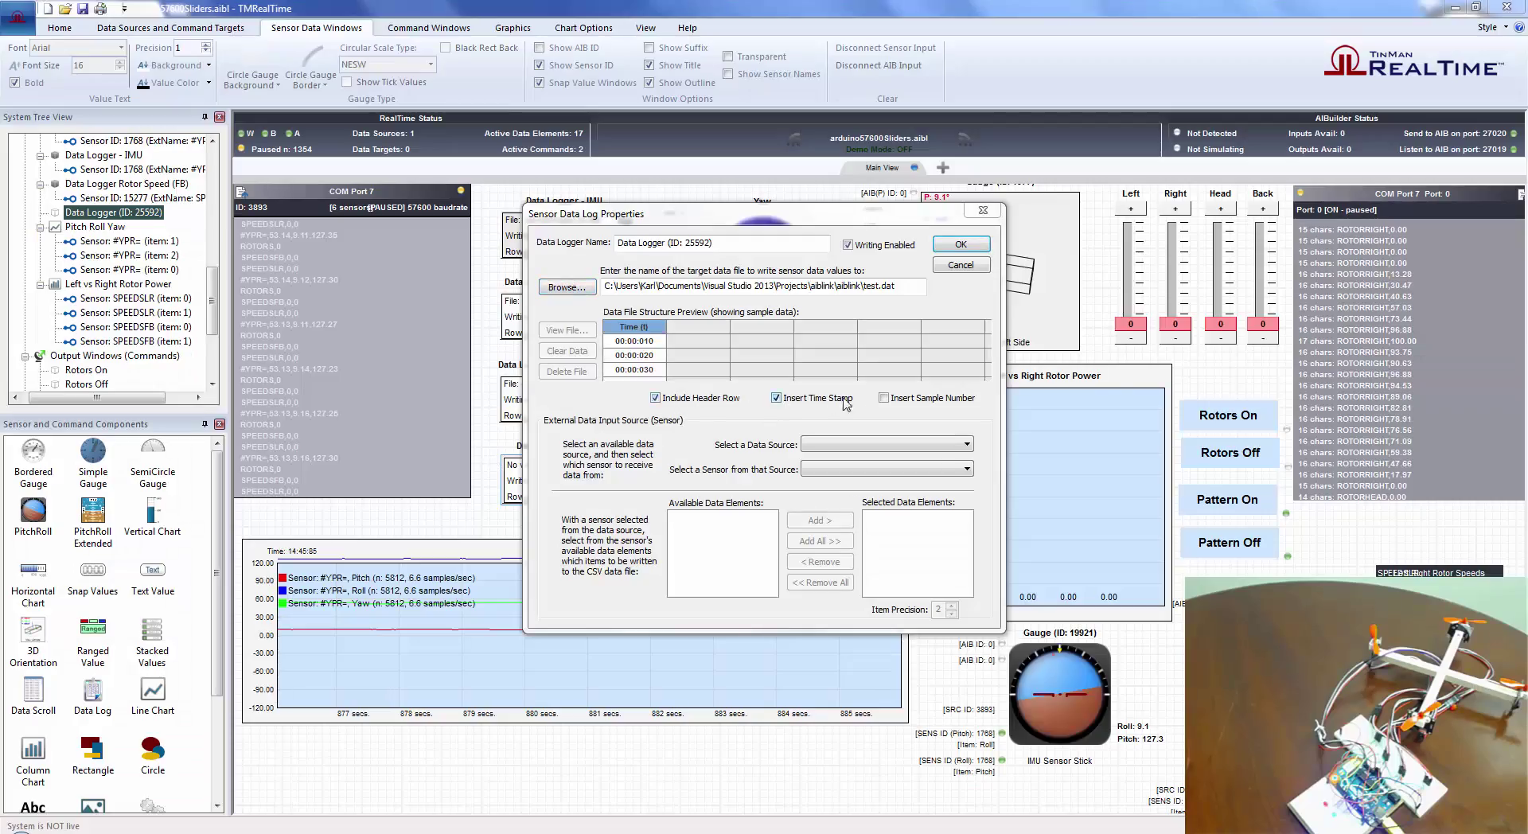
{"action": "left_click", "coordinate": [884, 398]}
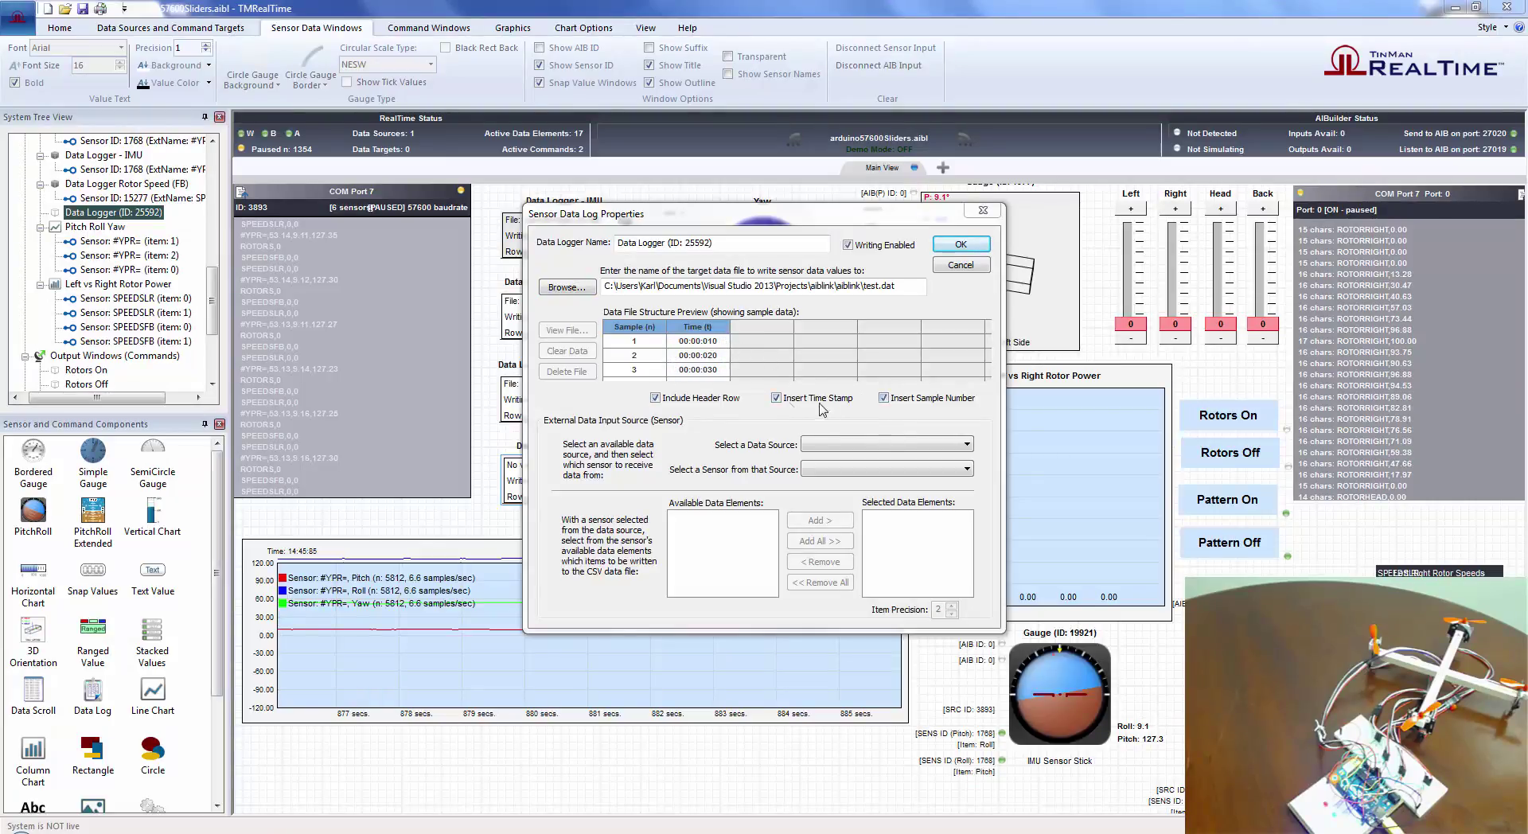
{"action": "left_click", "coordinate": [894, 445]}
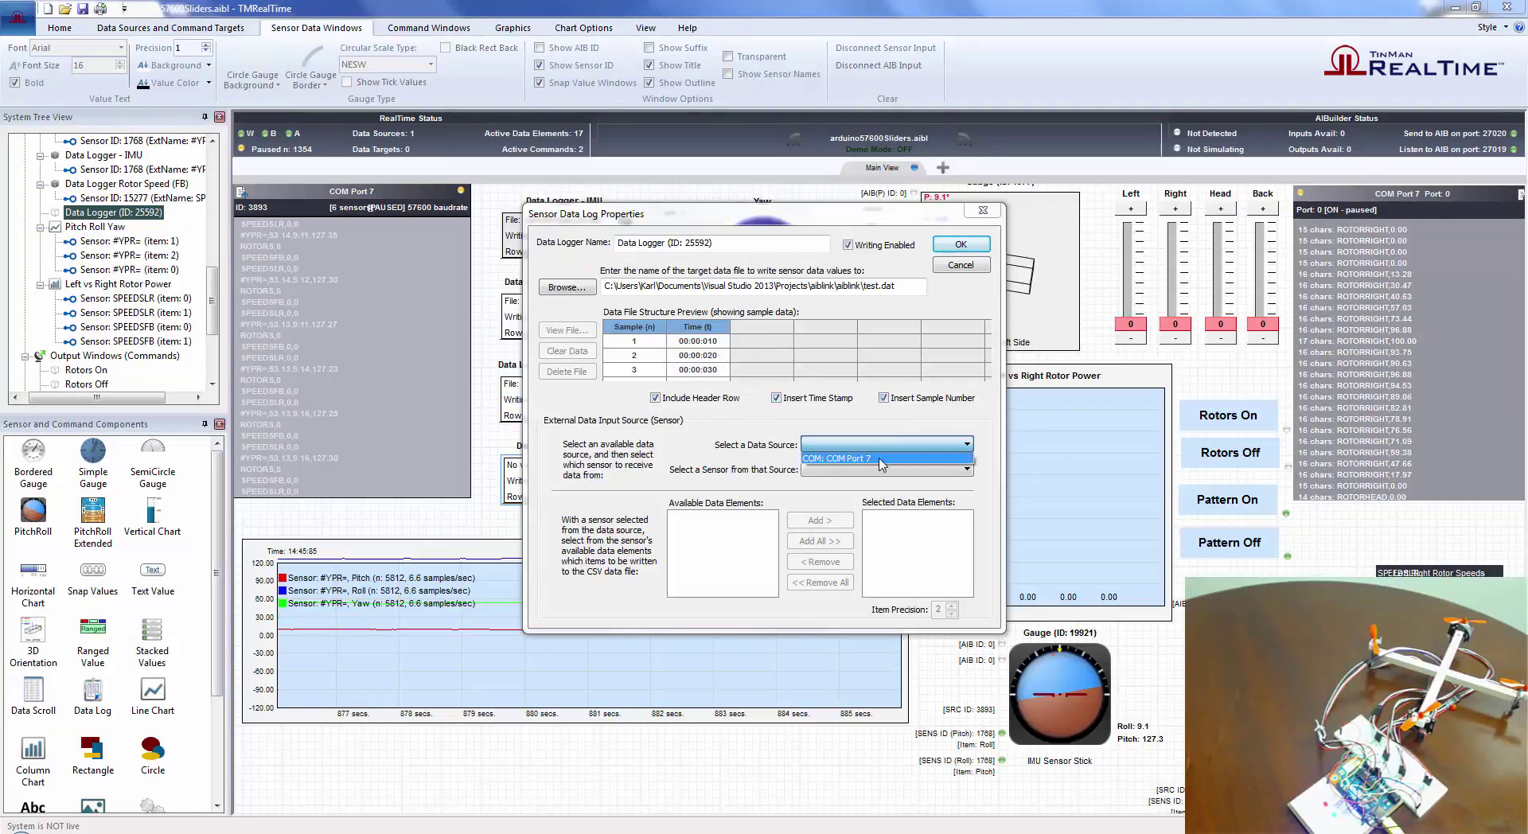
{"action": "left_click", "coordinate": [879, 459]}
{"action": "left_click", "coordinate": [882, 469]}
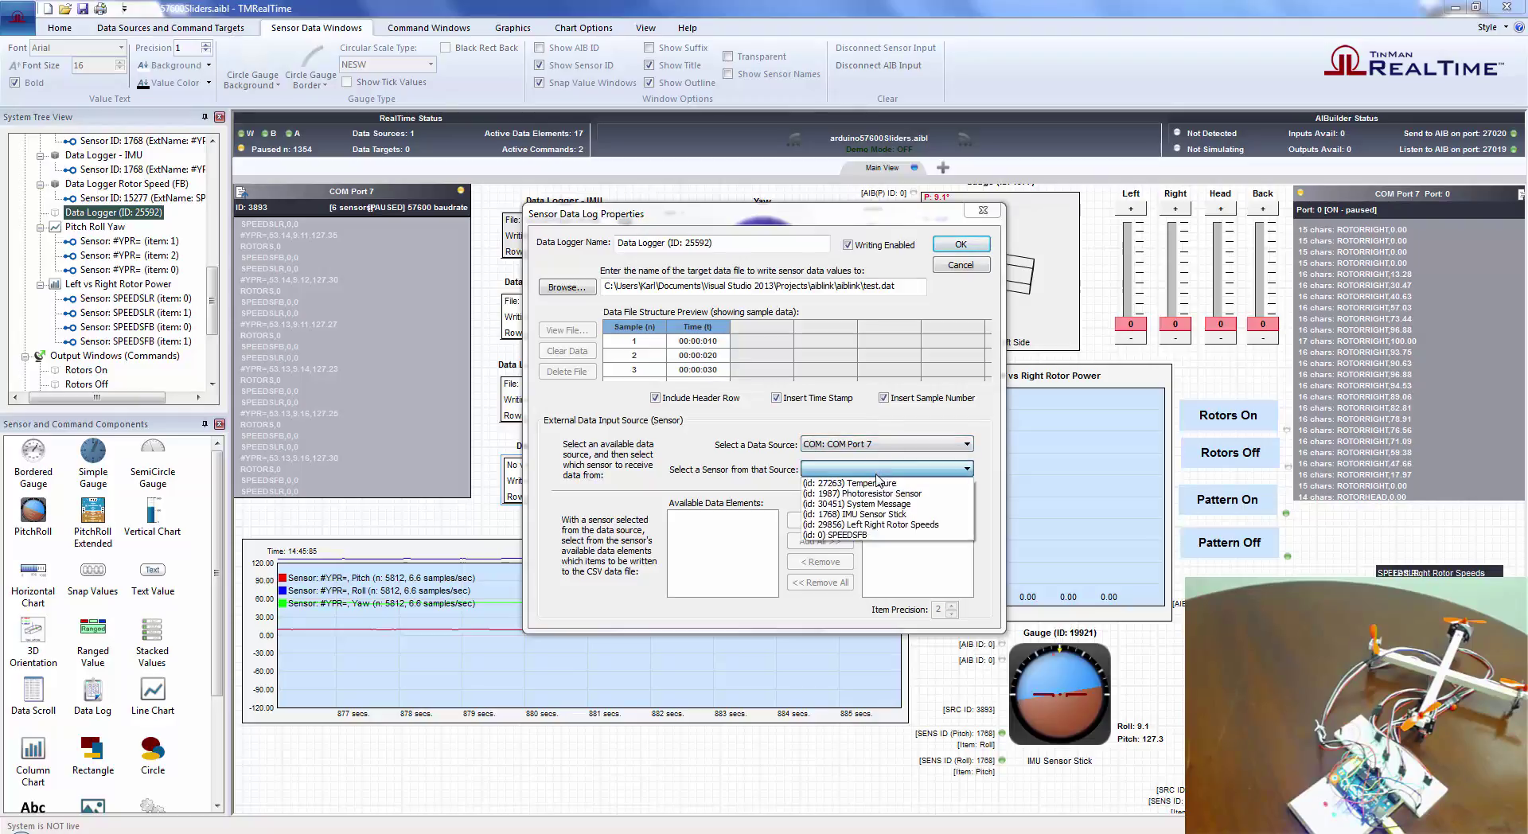
{"action": "left_click", "coordinate": [882, 515]}
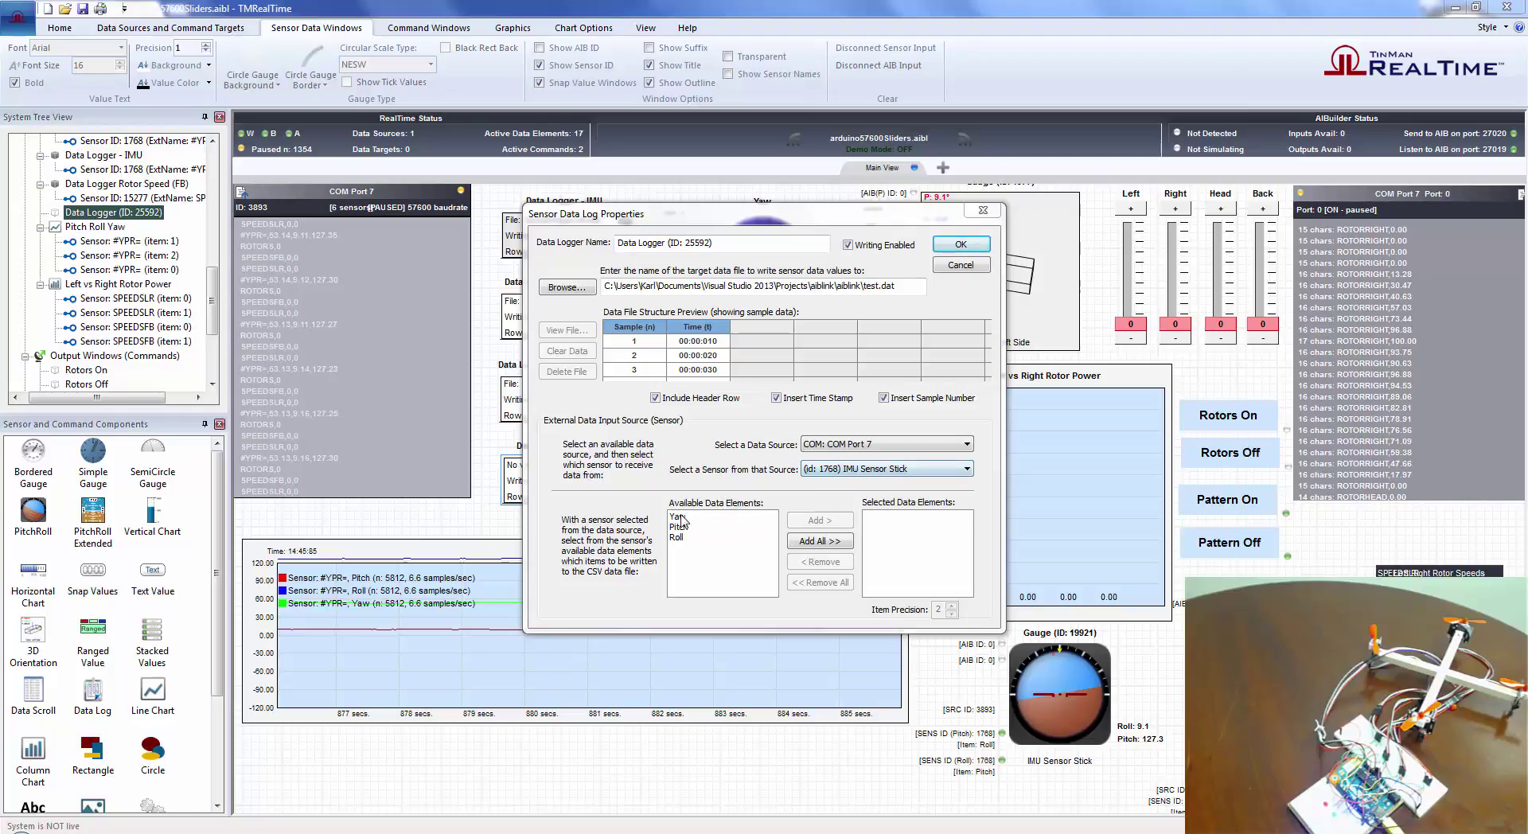
{"action": "left_click", "coordinate": [832, 542]}
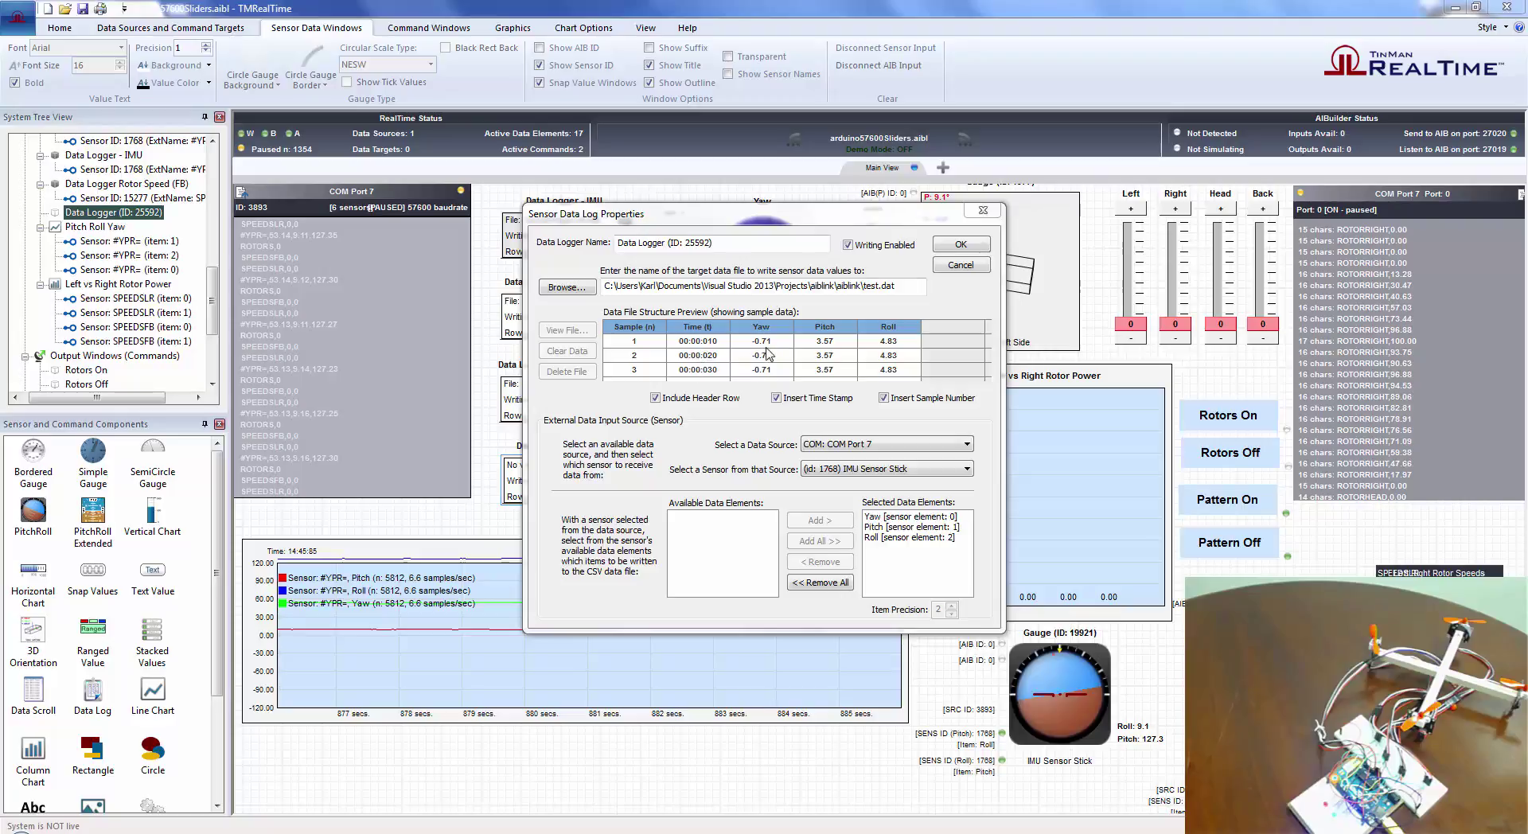
Set Pitch precision to 4 decimals, name the logger 'IMU data log' and confirm.
{"action": "left_click", "coordinate": [898, 516]}
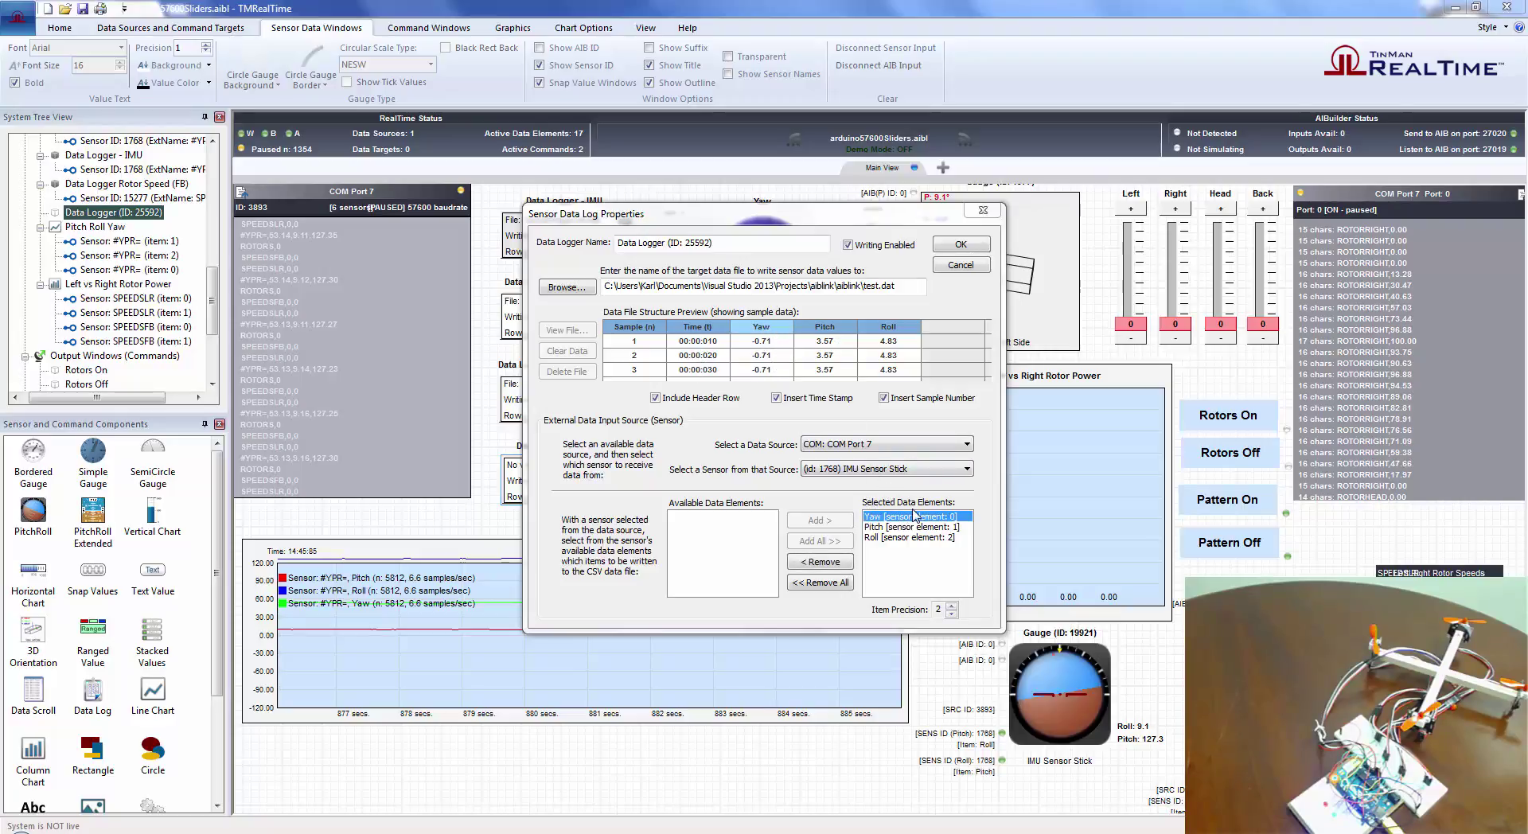
{"action": "scroll", "coordinate": [957, 617], "scroll_direction": "up", "scroll_amount": 4}
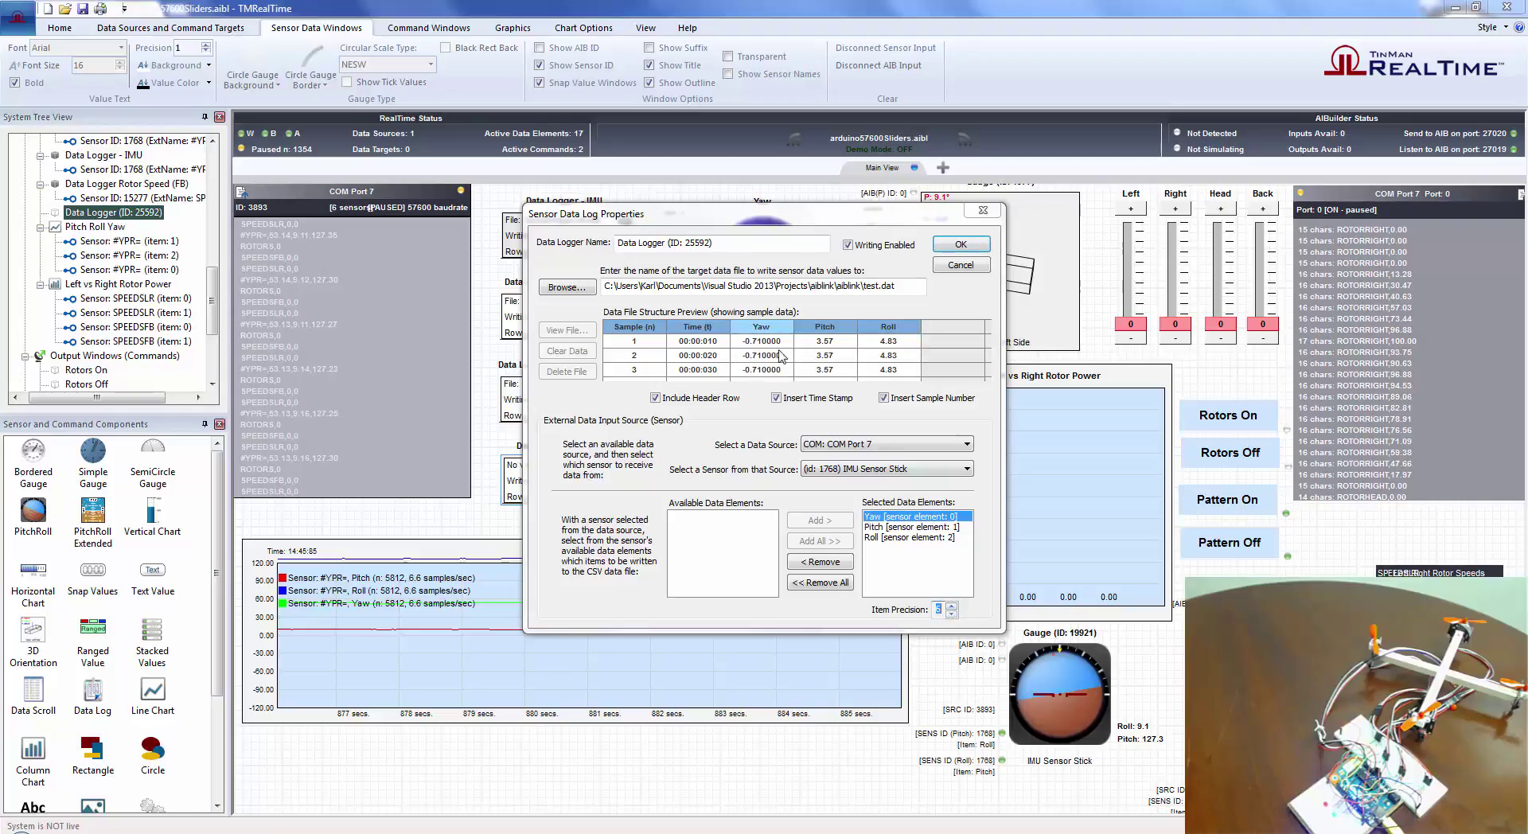
{"action": "scroll", "coordinate": [955, 617], "scroll_direction": "down", "scroll_amount": 4}
{"action": "left_click", "coordinate": [935, 528]}
{"action": "scroll", "coordinate": [955, 610], "scroll_direction": "up", "scroll_amount": 2}
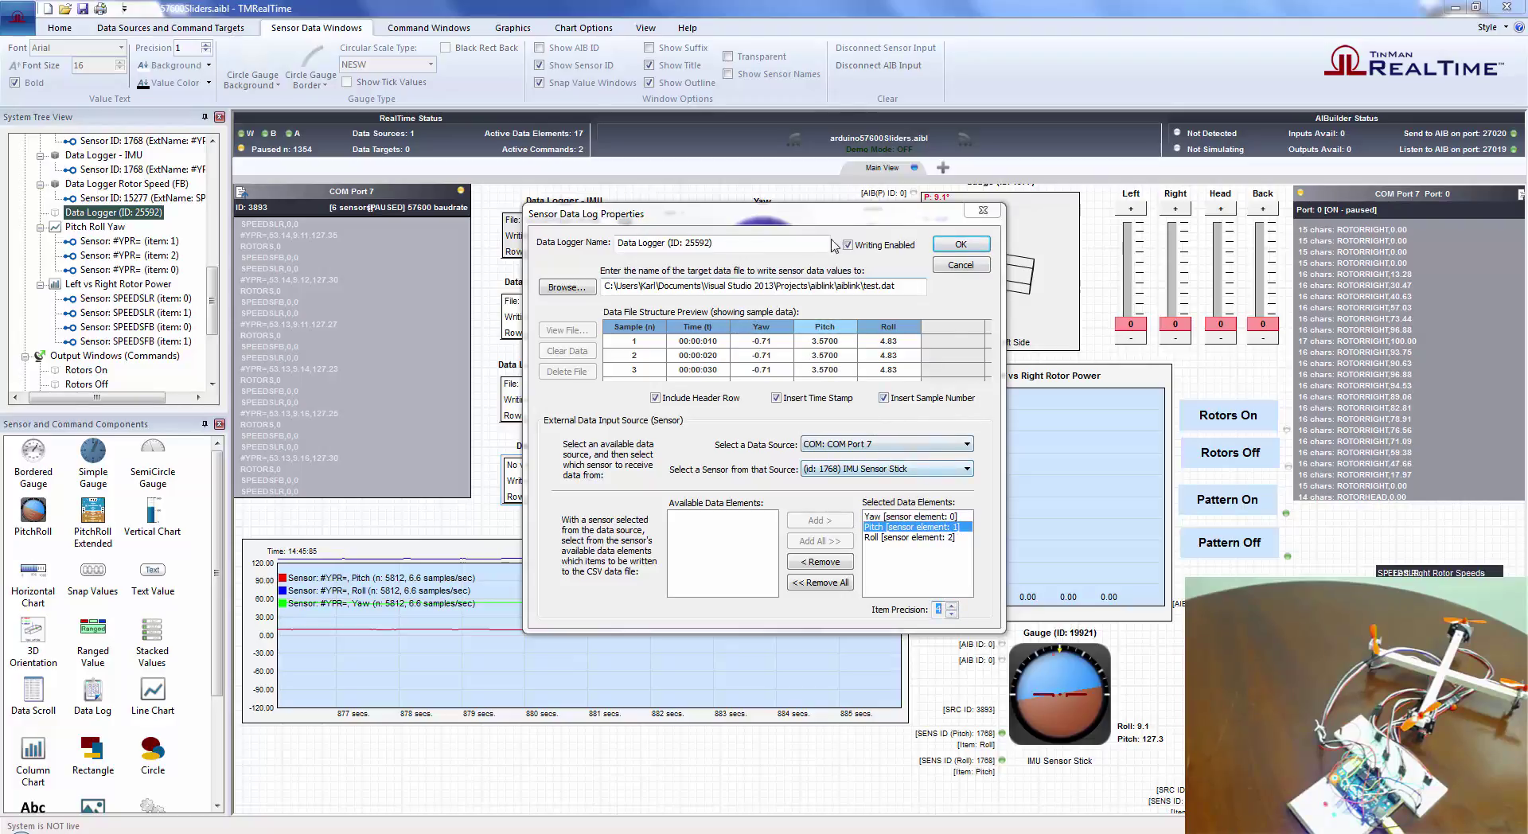
{"action": "key", "text": "Tab"}
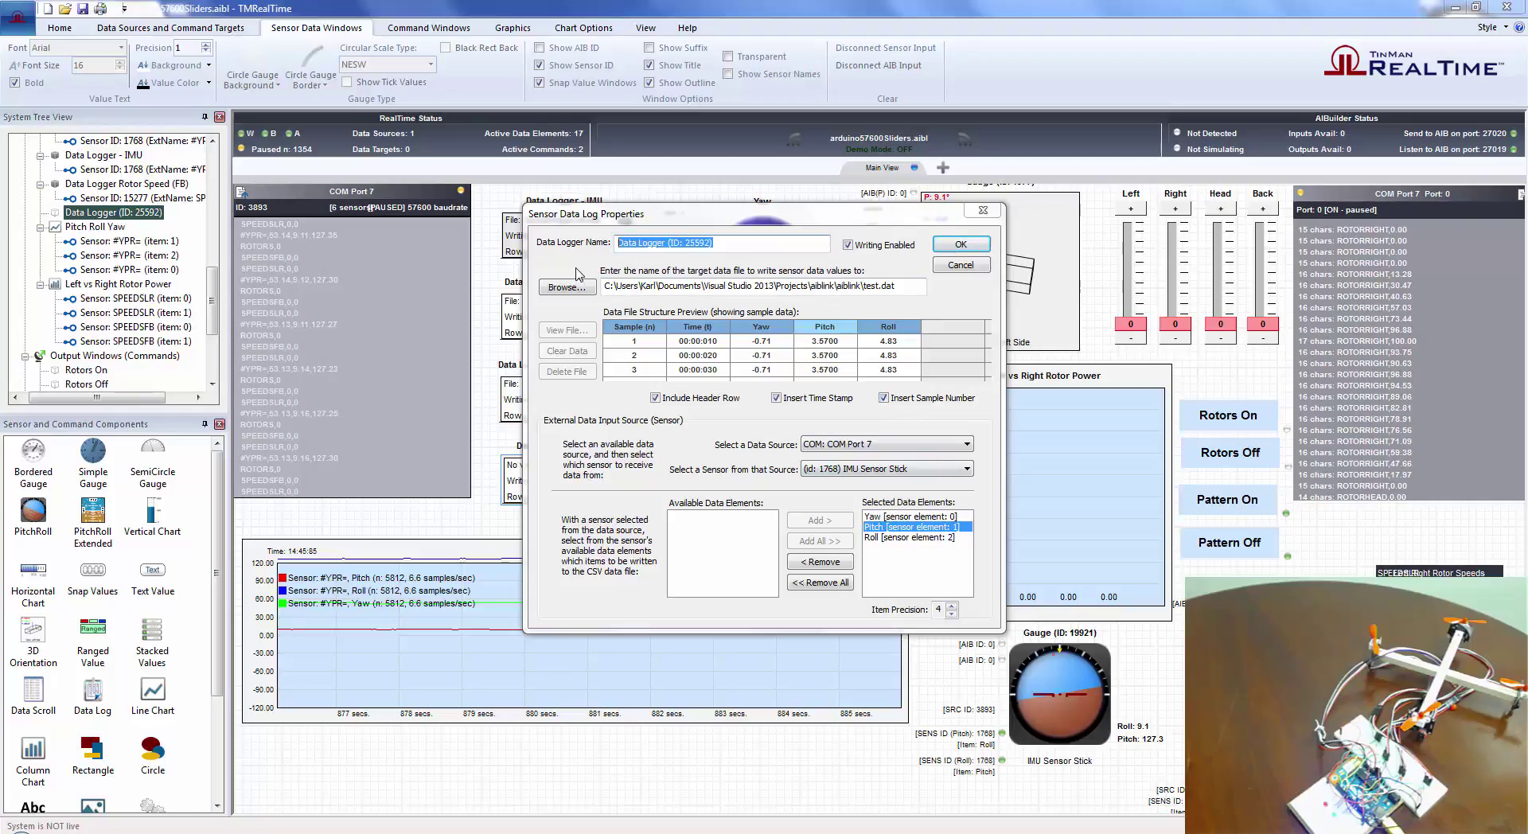
{"action": "type", "text": "IMU data log"}
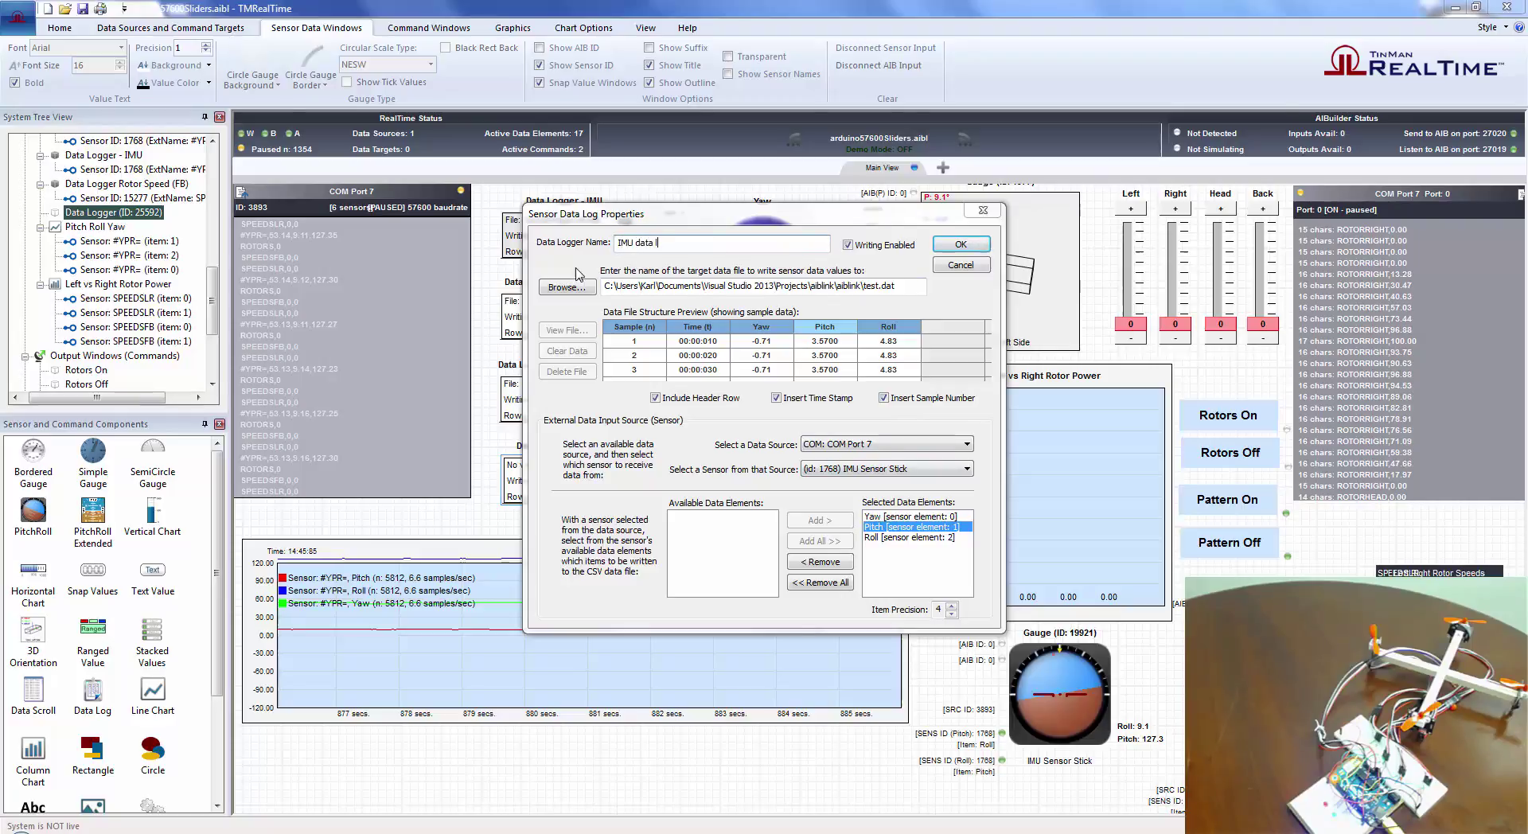
{"action": "left_click", "coordinate": [961, 246]}
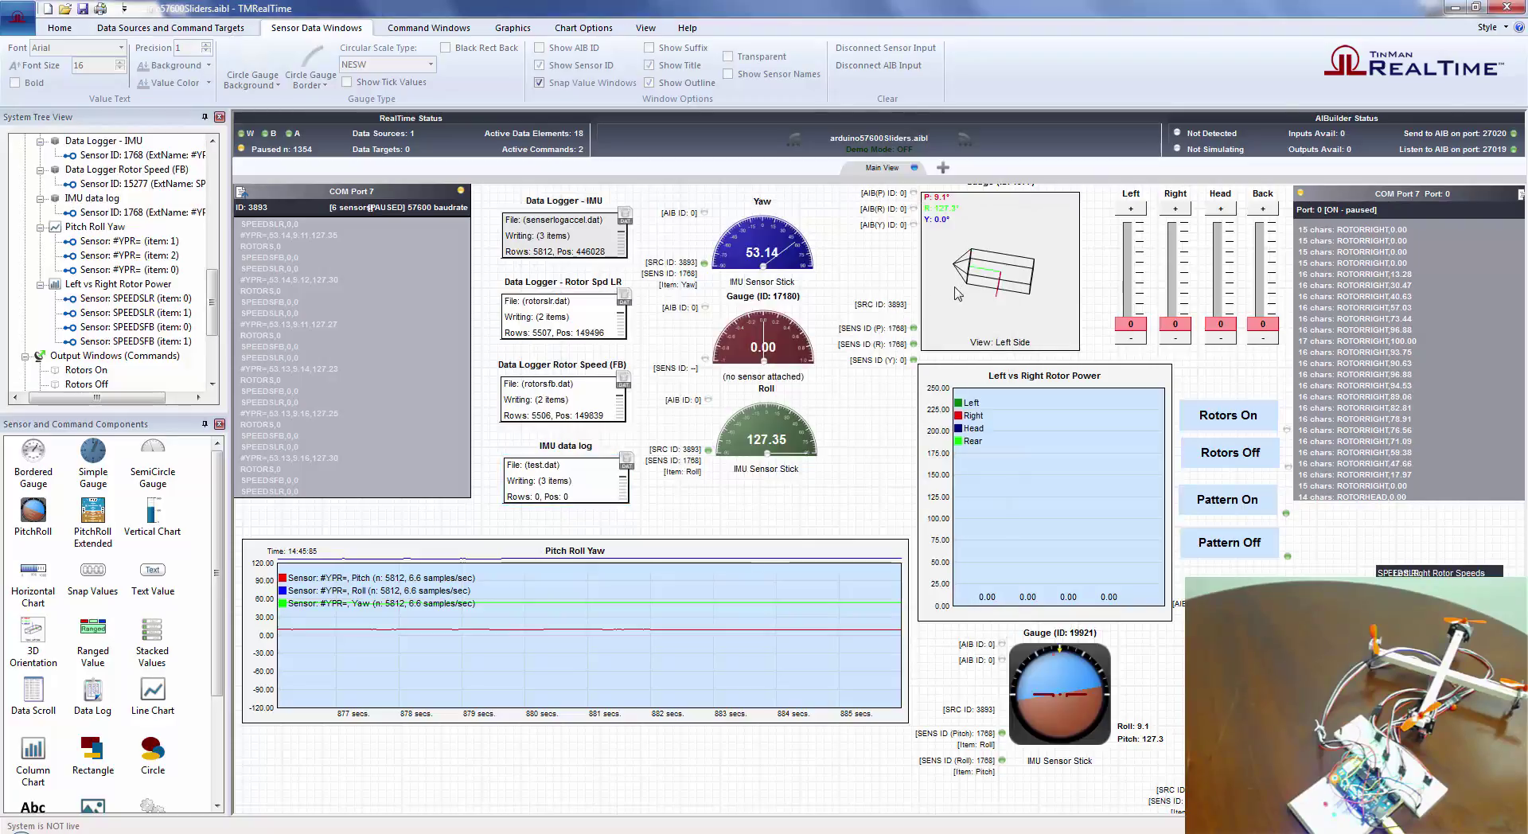
Run the system briefly with the Left rotor raised to 67, then pause and nudge the IMU data log window.
{"action": "left_click", "coordinate": [562, 490]}
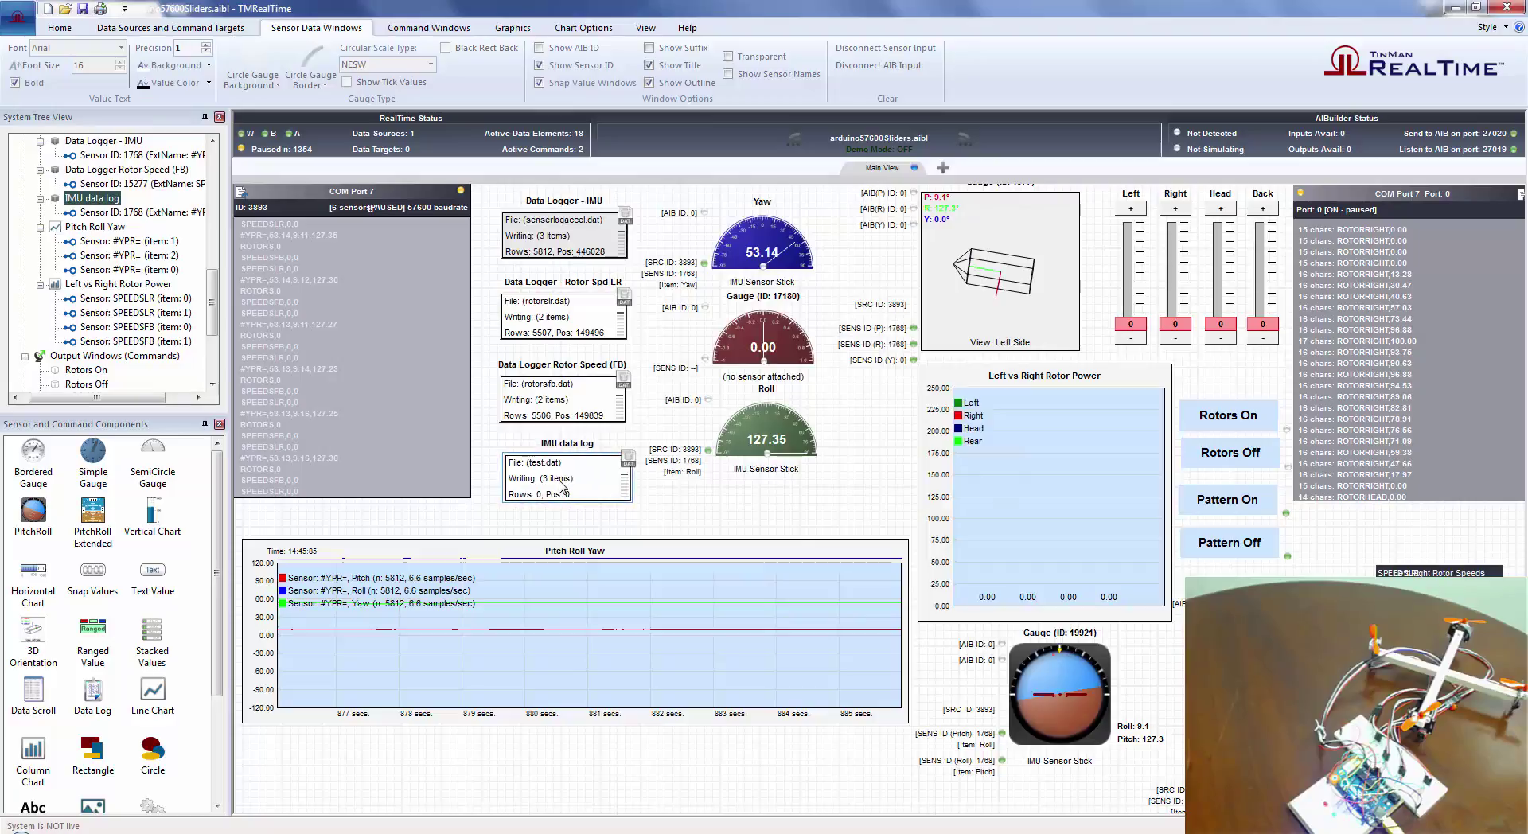
{"action": "left_click", "coordinate": [796, 142]}
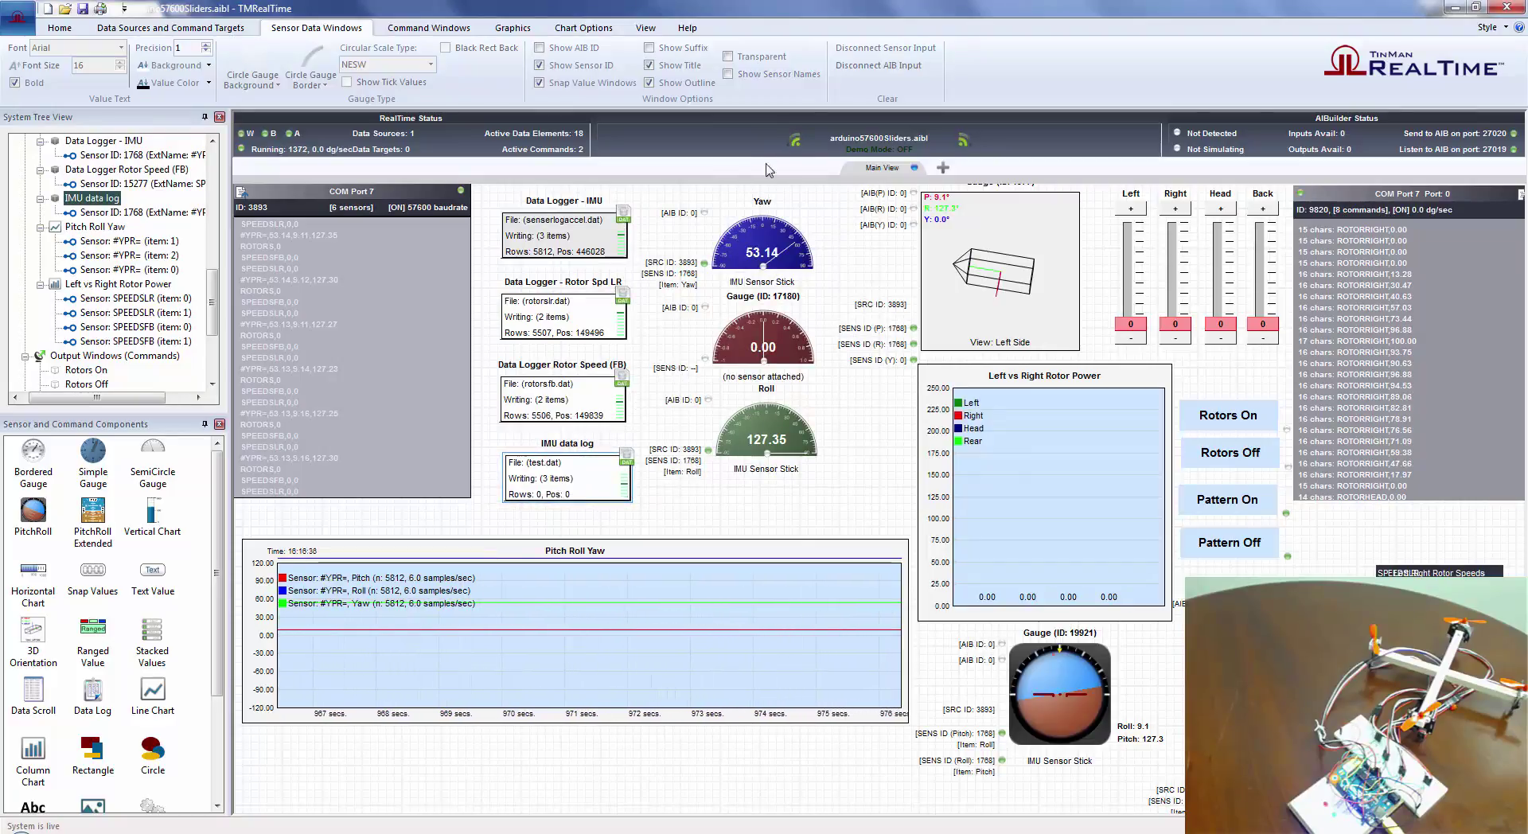
{"action": "mouse_move", "coordinate": [1130, 324]}
{"action": "left_mouse_down"}
{"action": "mouse_move", "coordinate": [1137, 296]}
{"action": "mouse_move", "coordinate": [1131, 324]}
{"action": "left_mouse_up"}
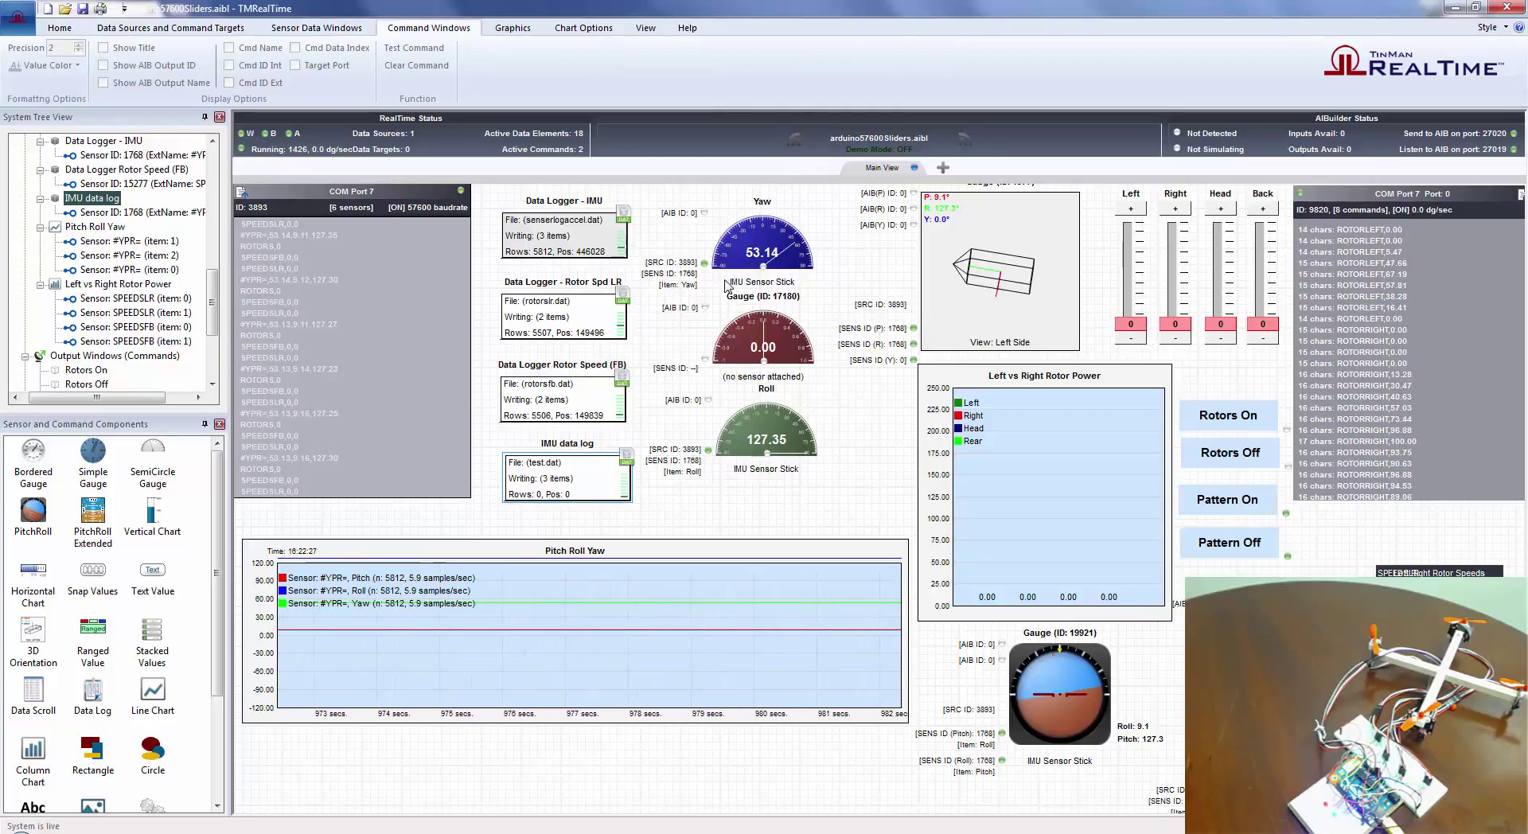
{"action": "key", "text": "space"}
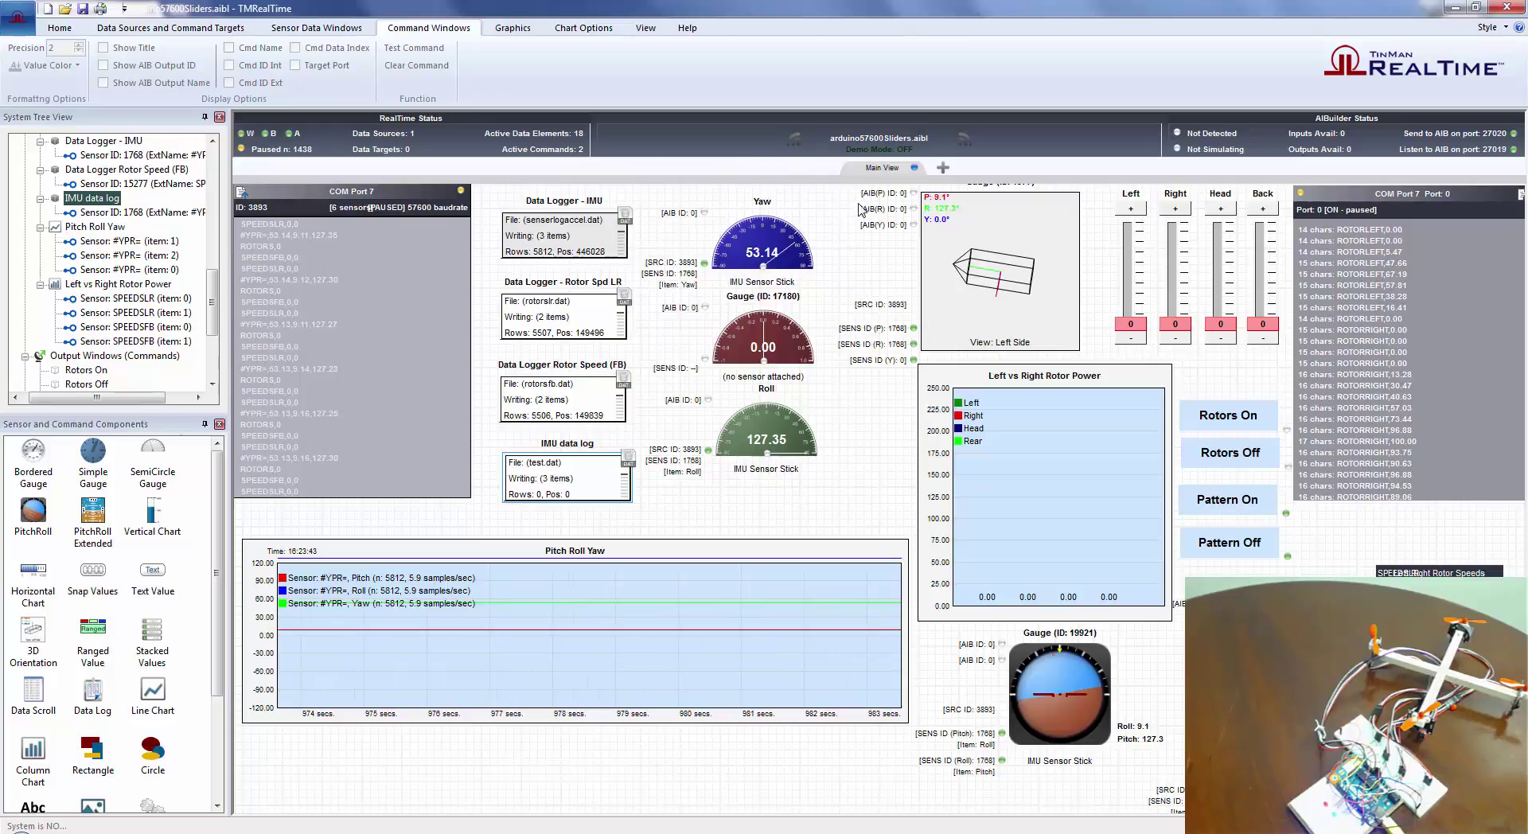
{"action": "left_click_drag", "start_coordinate": [562, 482], "coordinate": [560, 484]}
Open the Rotor Speed (FB) logger's properties and view its recorded rotorsfb.dat file.
{"action": "left_click", "coordinate": [574, 406]}
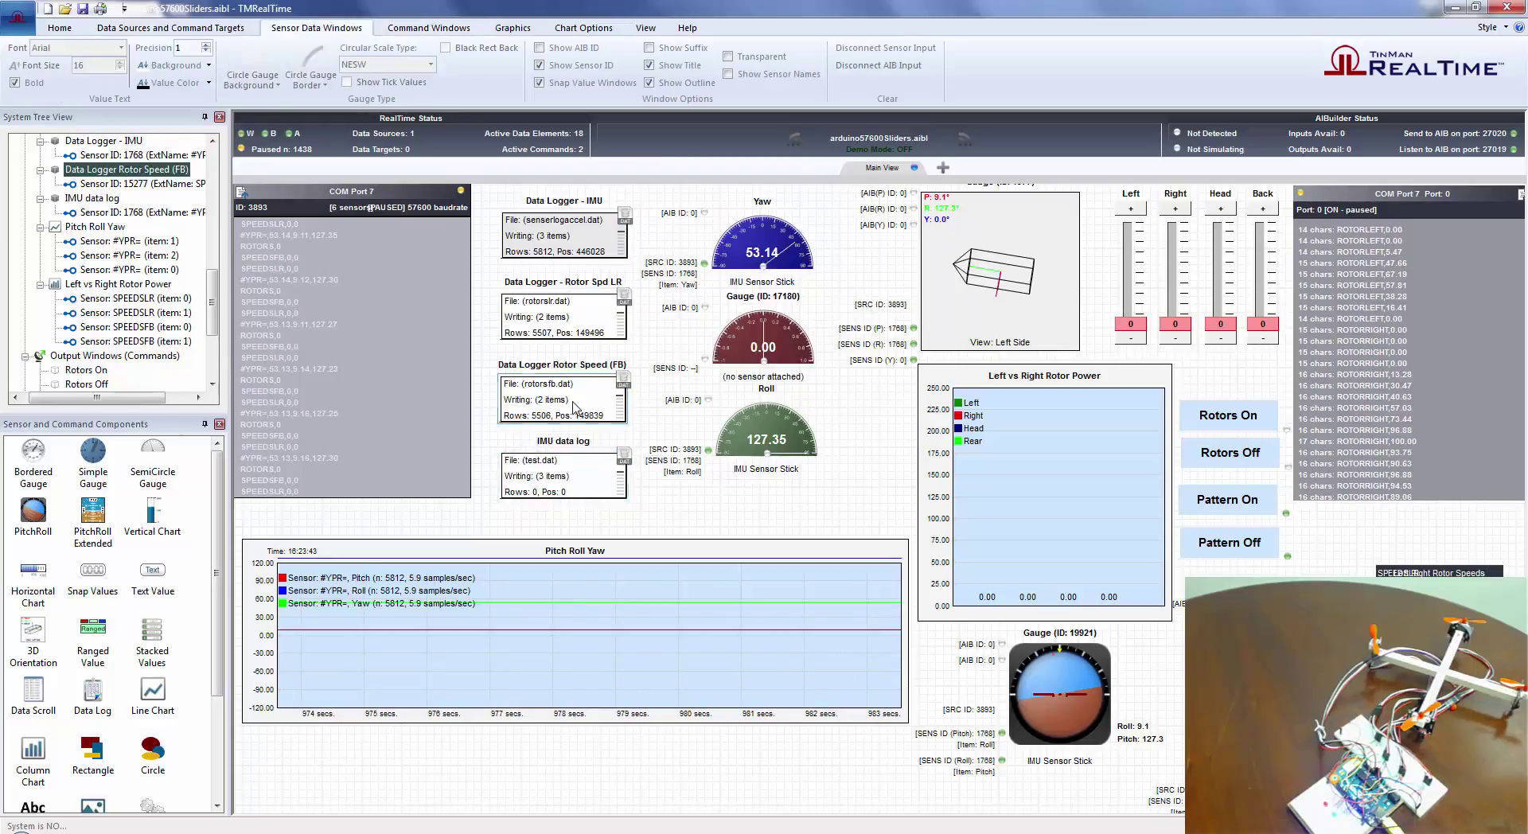
{"action": "right_click", "coordinate": [575, 406]}
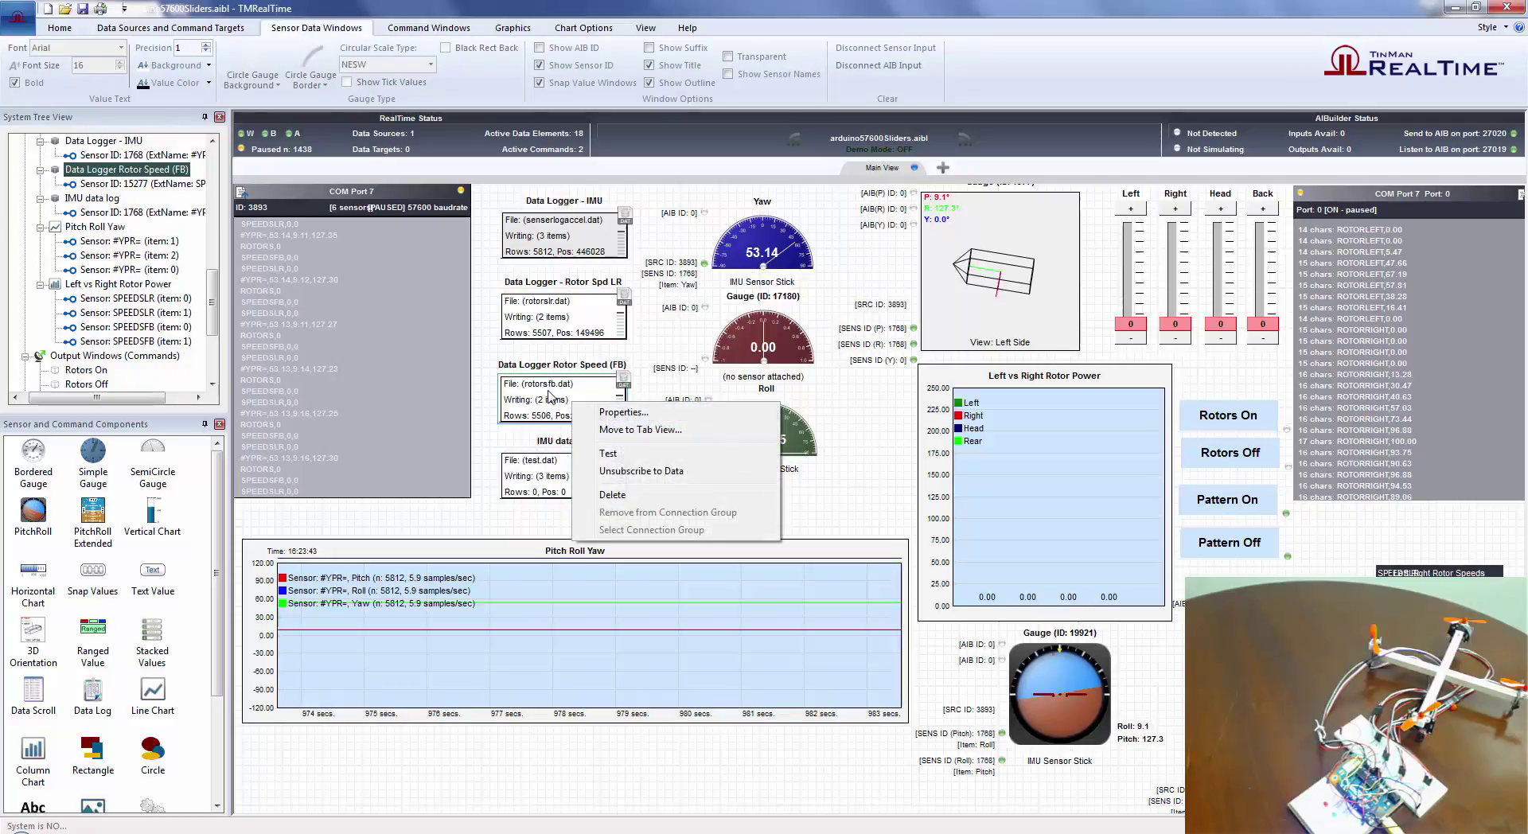
{"action": "left_click", "coordinate": [615, 416]}
{"action": "left_click", "coordinate": [582, 334]}
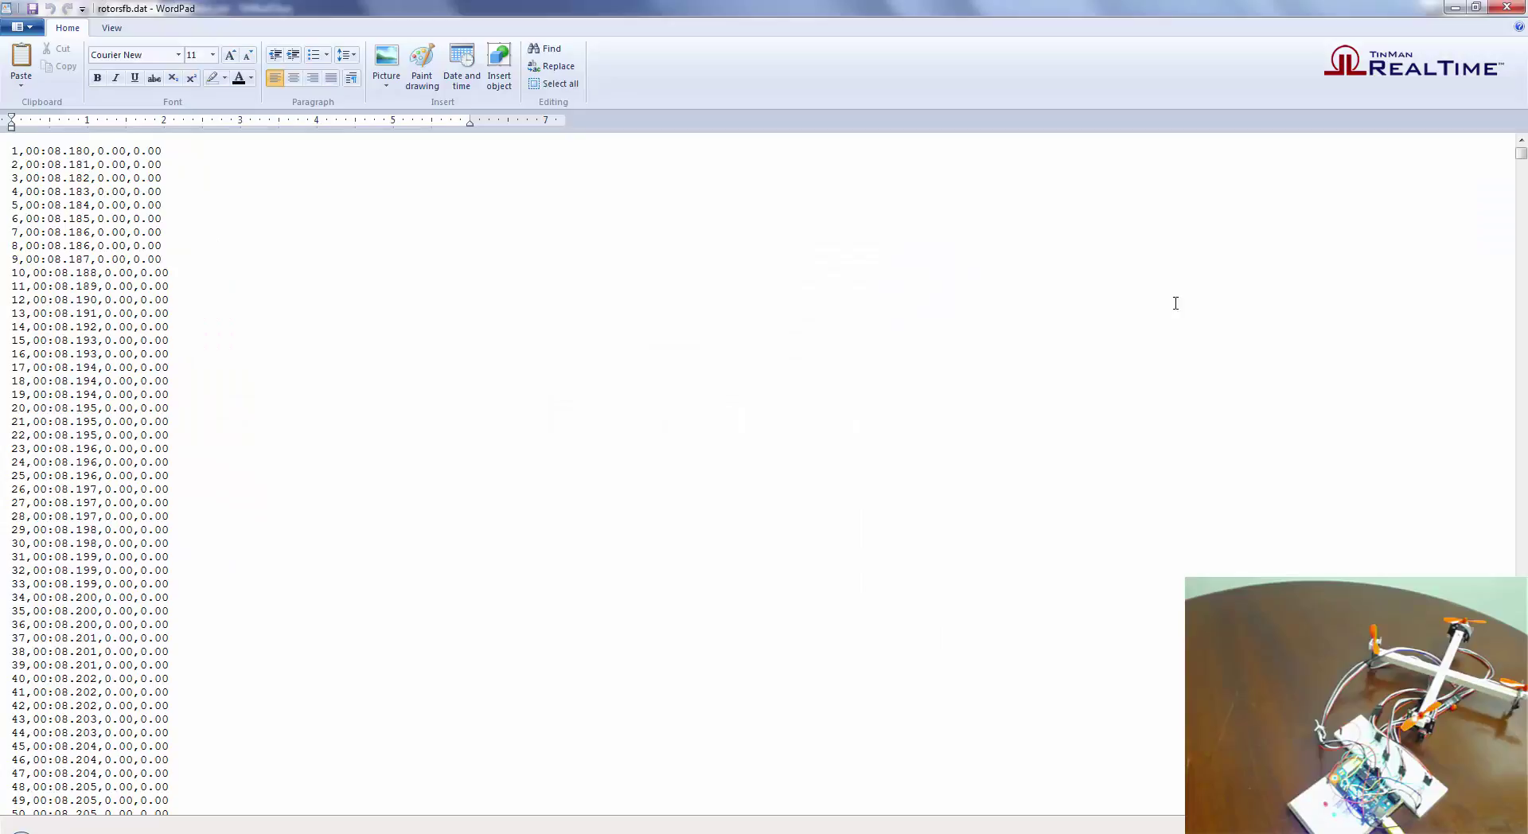
Scroll rotorsfb.dat down to its last row, 5506, and close WordPad.
{"action": "left_click_drag", "start_coordinate": [1522, 163], "coordinate": [1522, 788]}
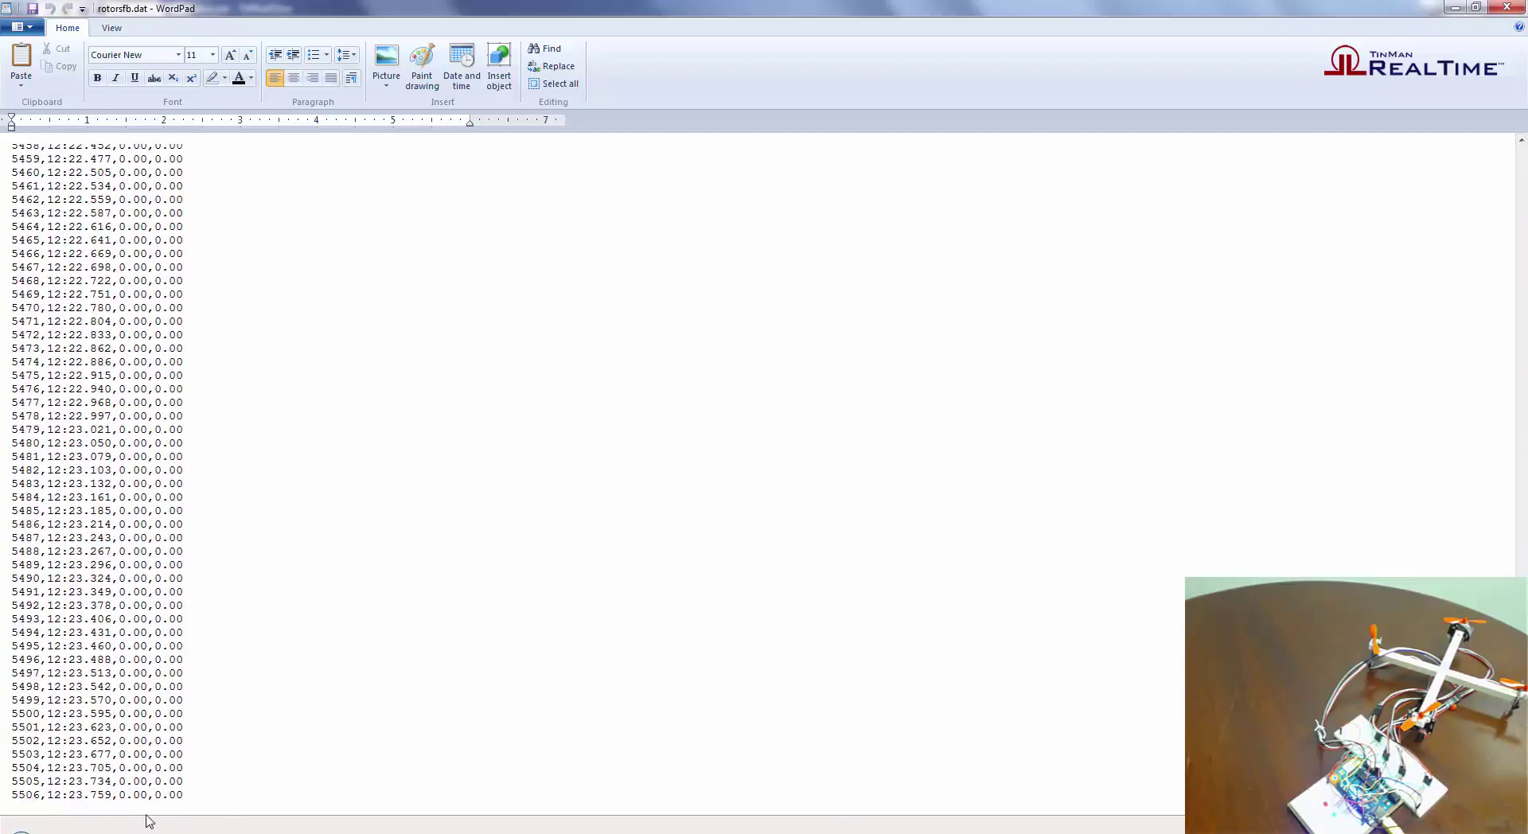
{"action": "left_click", "coordinate": [1506, 8]}
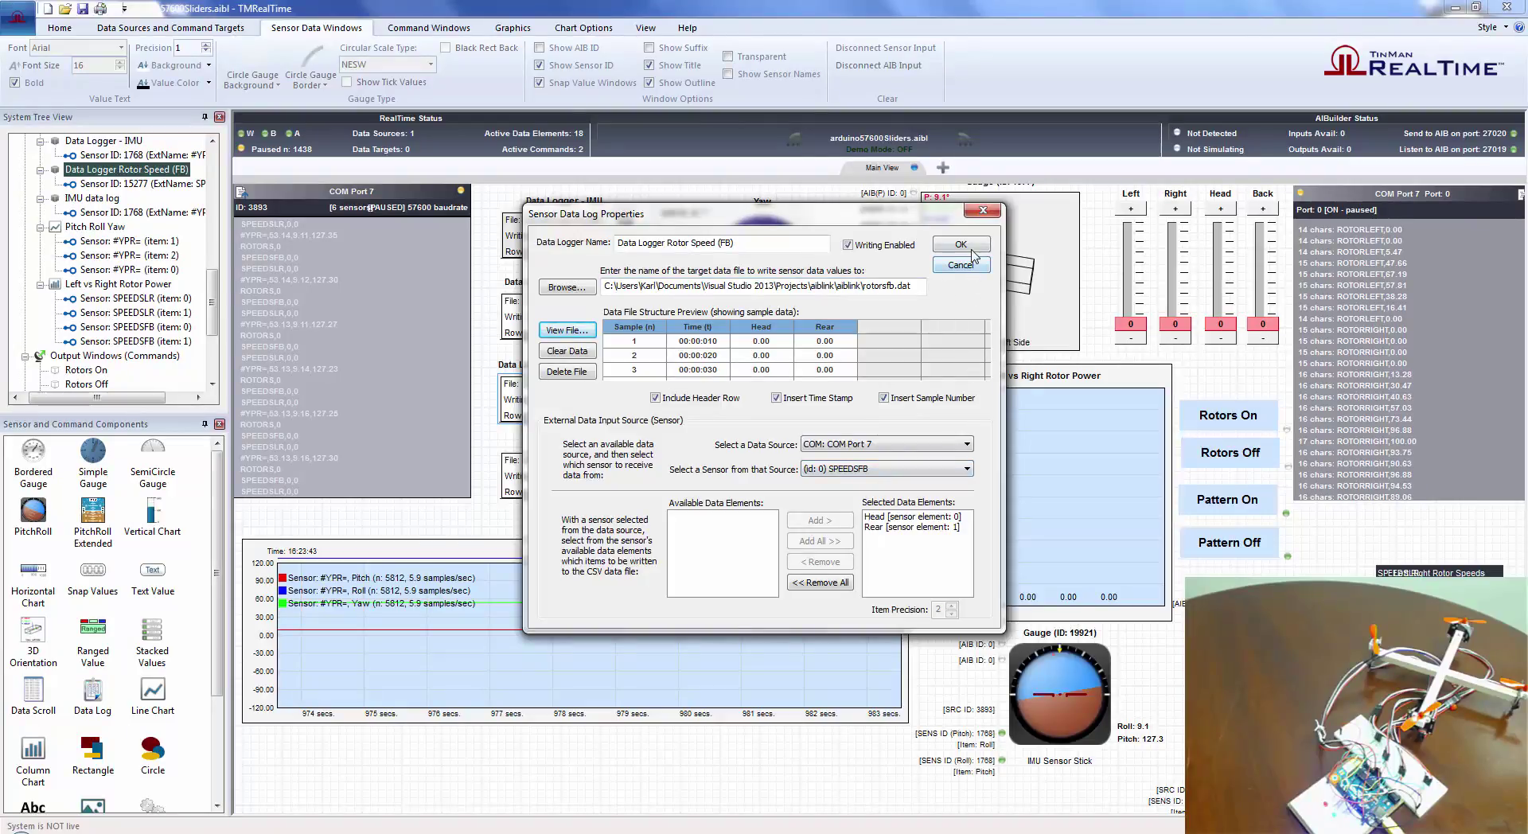
Cancel the Rotor Speed (FB) logger's Sensor Data Log Properties dialog without changes.
{"action": "left_click", "coordinate": [968, 265]}
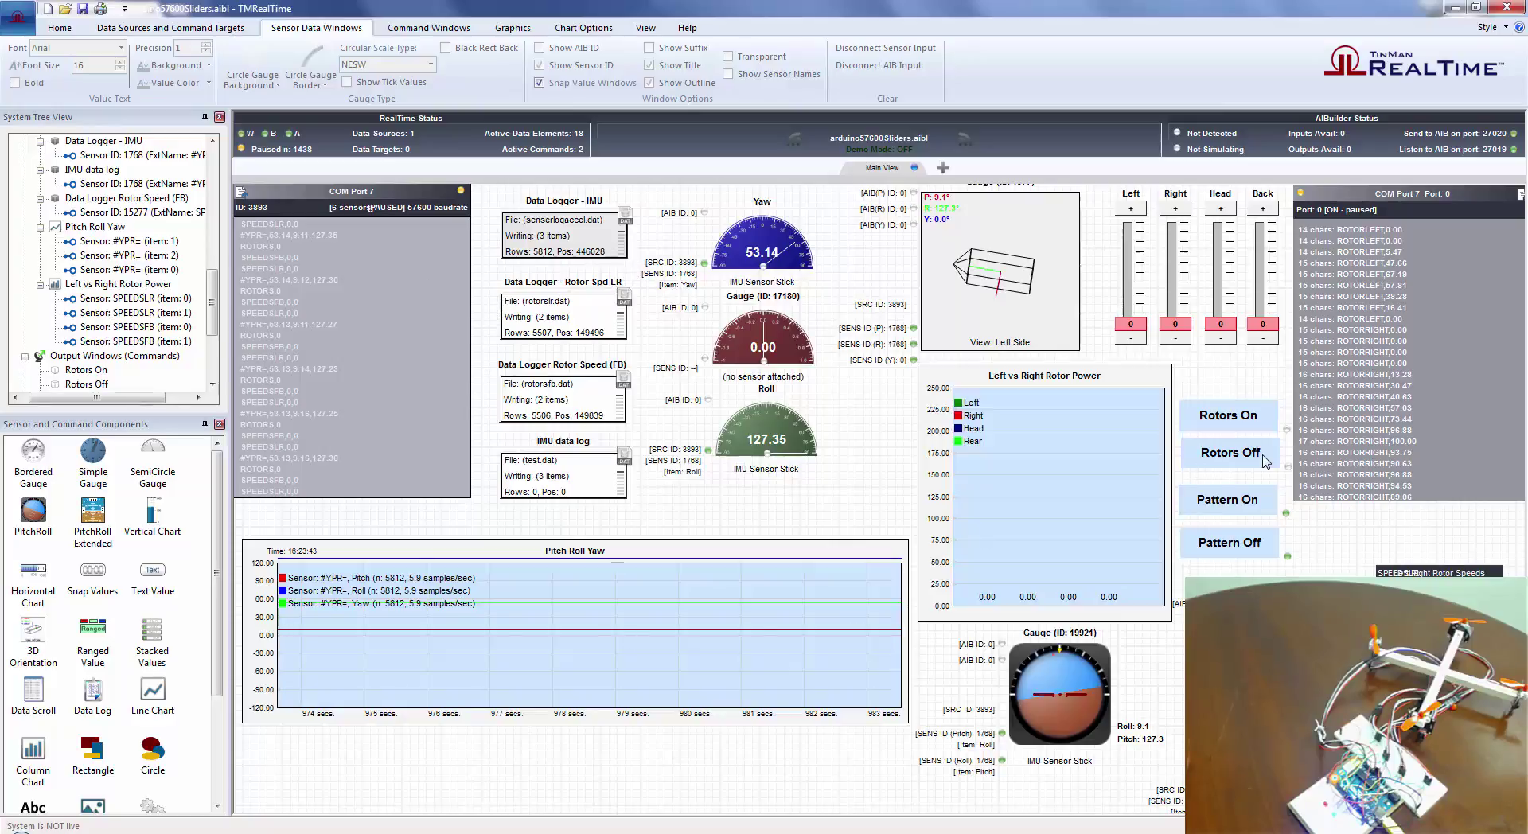
Run the system and send Rotors On, Off, On, then Pattern On and Pattern Off commands.
{"action": "left_click", "coordinate": [798, 140]}
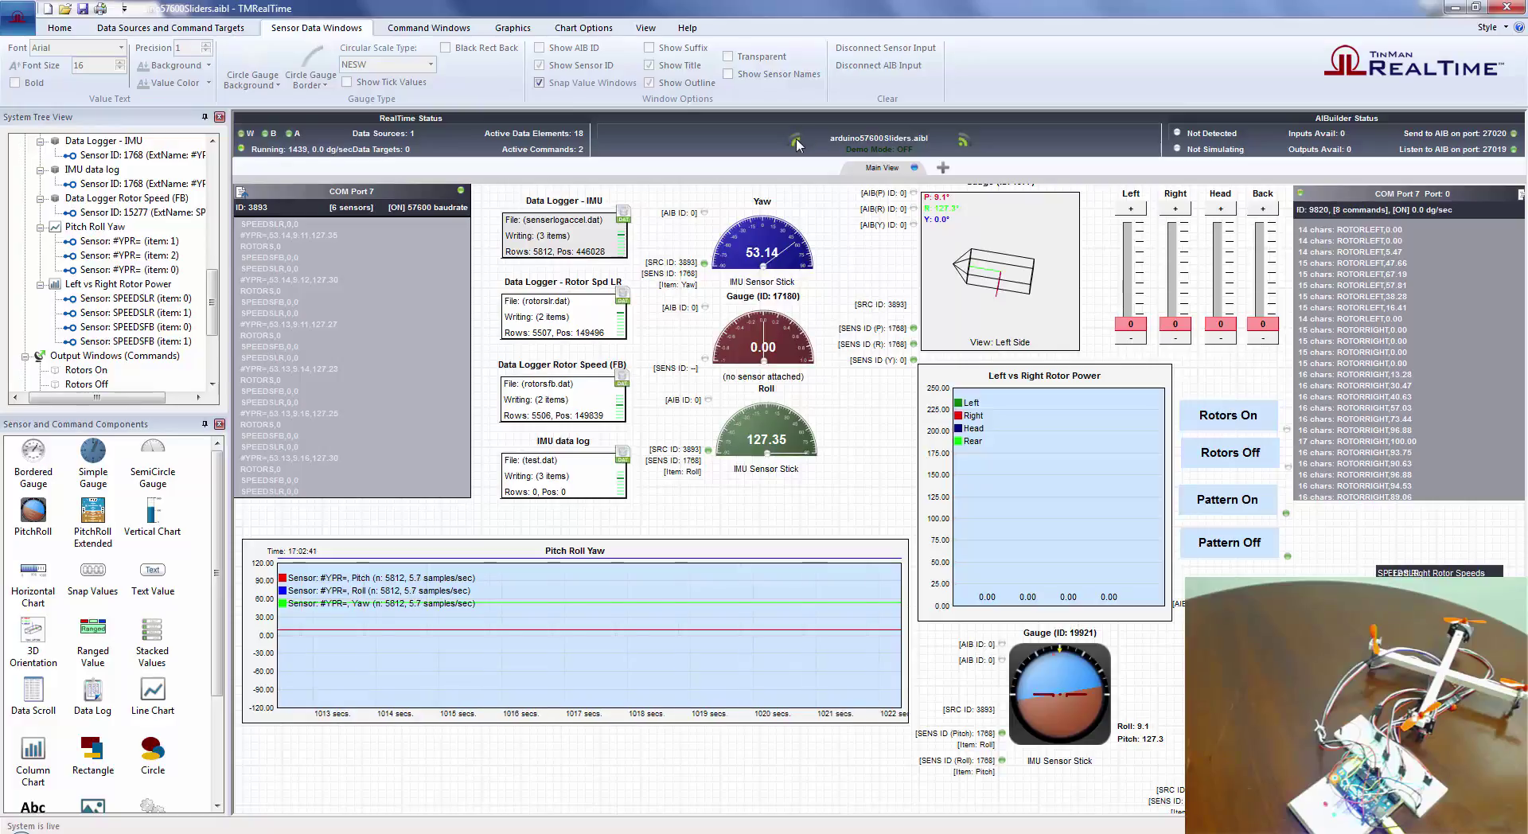
{"action": "left_click", "coordinate": [1230, 428]}
{"action": "left_click", "coordinate": [1230, 452]}
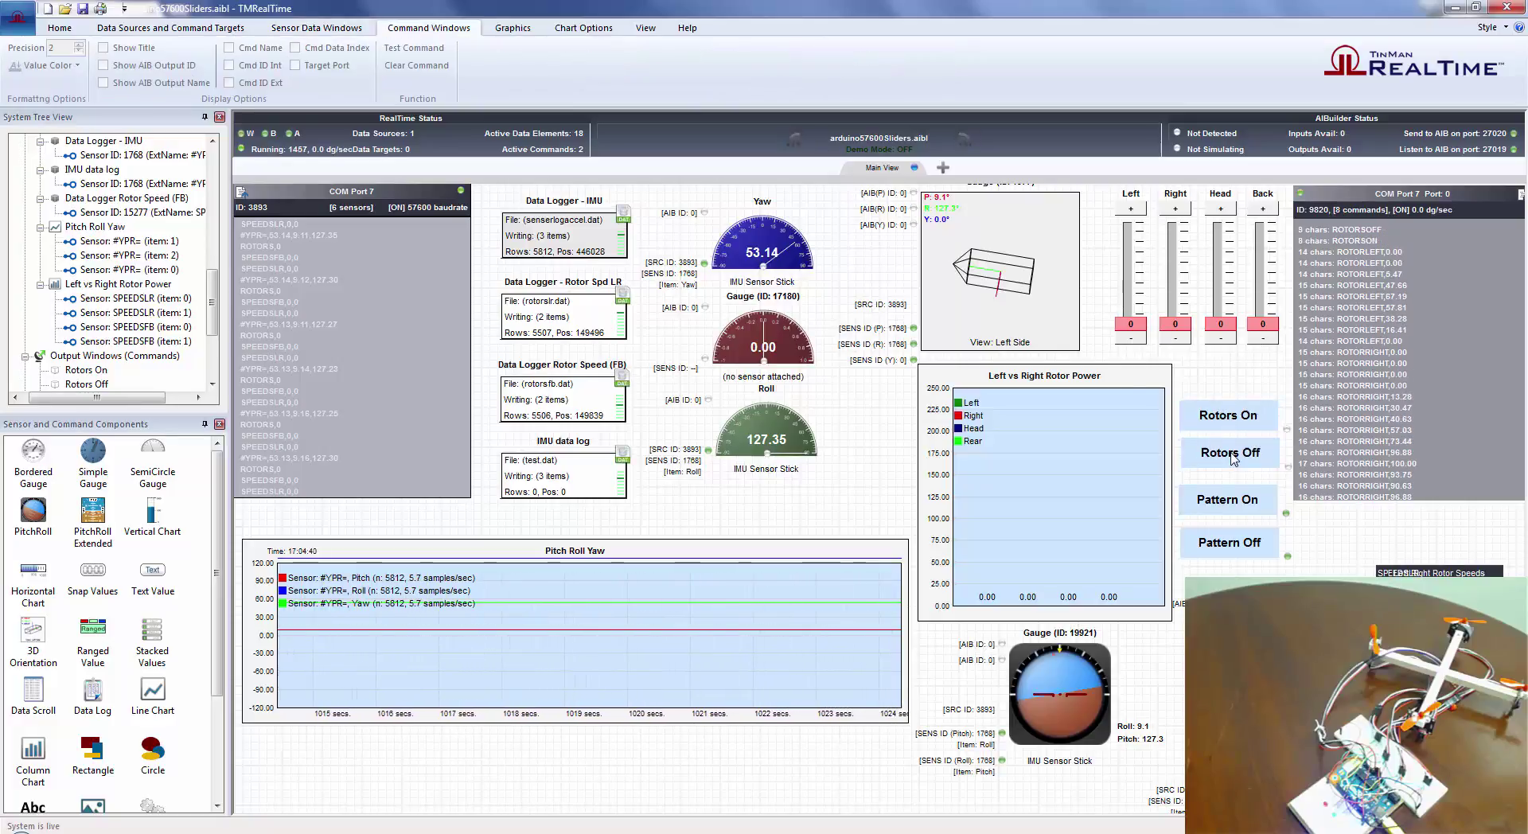
{"action": "left_click", "coordinate": [1230, 418]}
{"action": "left_click", "coordinate": [1227, 499]}
{"action": "left_click", "coordinate": [1235, 543]}
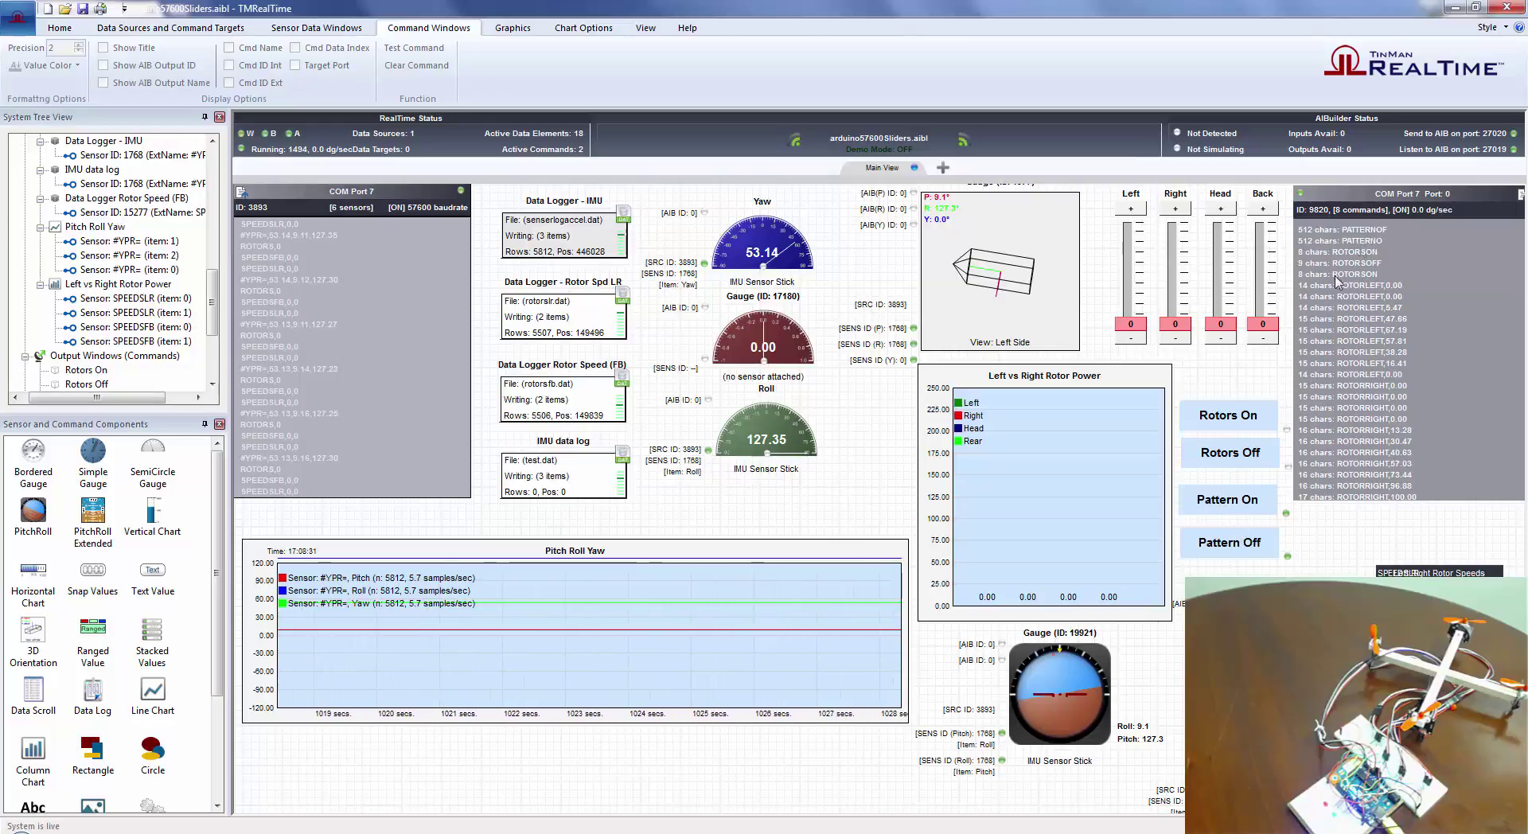
Sweep the Left rotor power up to 23 and back to 0, then pause the system.
{"action": "left_click", "coordinate": [1141, 269]}
{"action": "left_click_drag", "start_coordinate": [1142, 268], "coordinate": [1141, 322]}
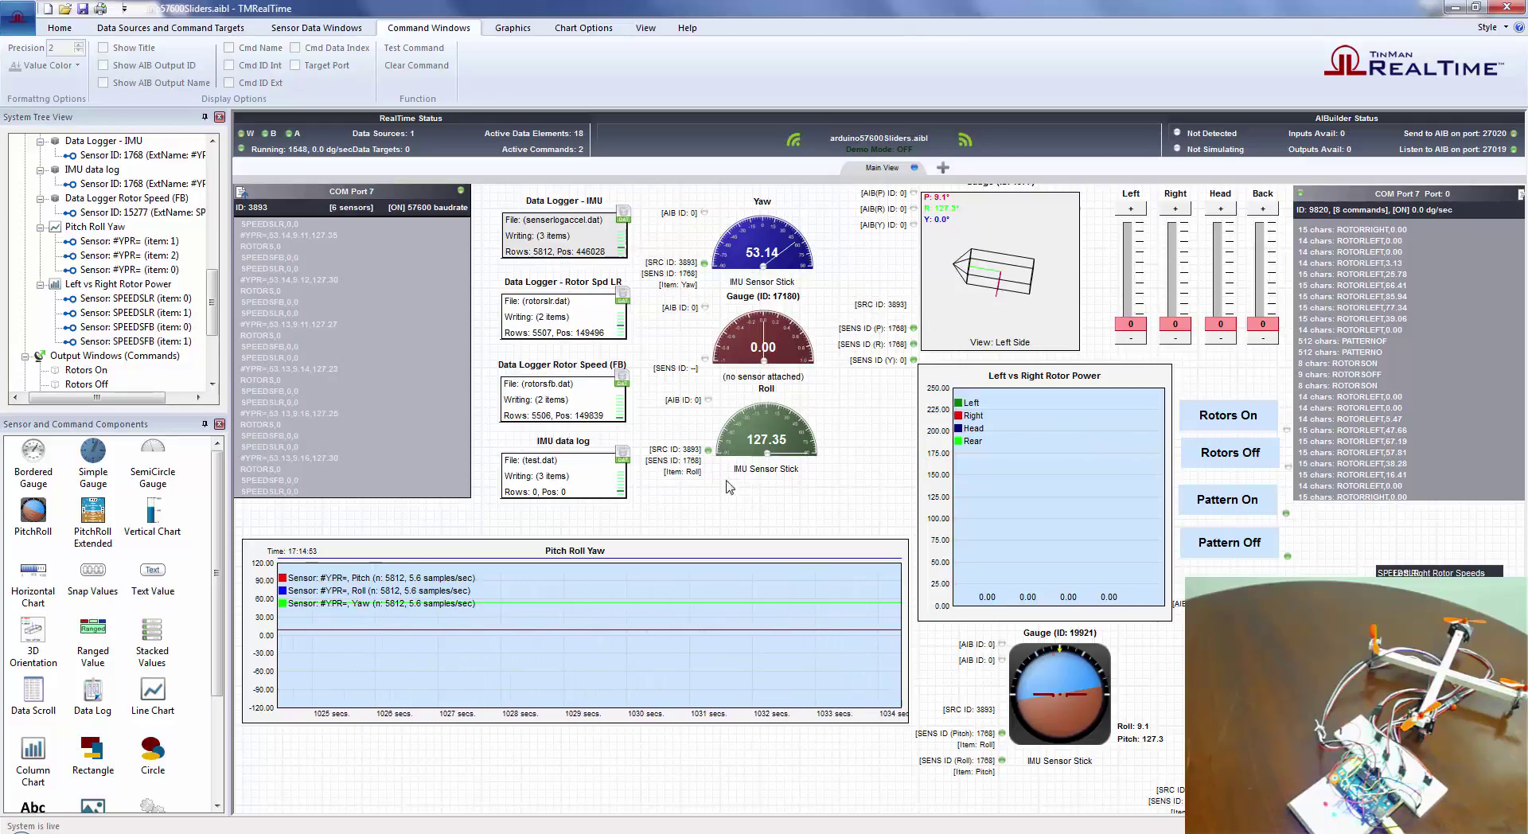
{"action": "left_click", "coordinate": [796, 142]}
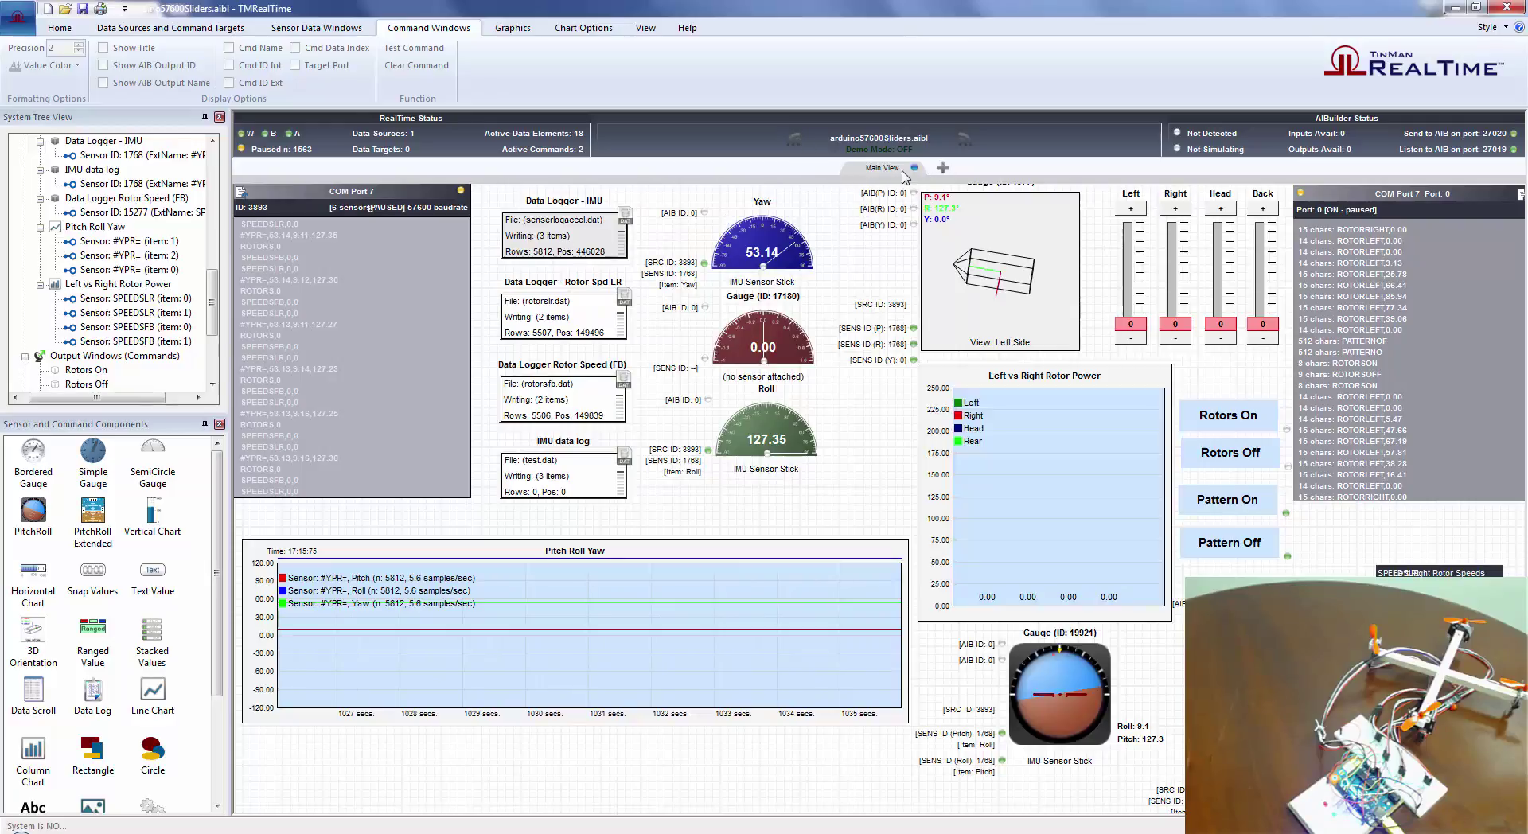
Create New View 2 with a Snap Values gauge (ID 25186), centre it, then return to Main View.
{"action": "left_click", "coordinate": [943, 169]}
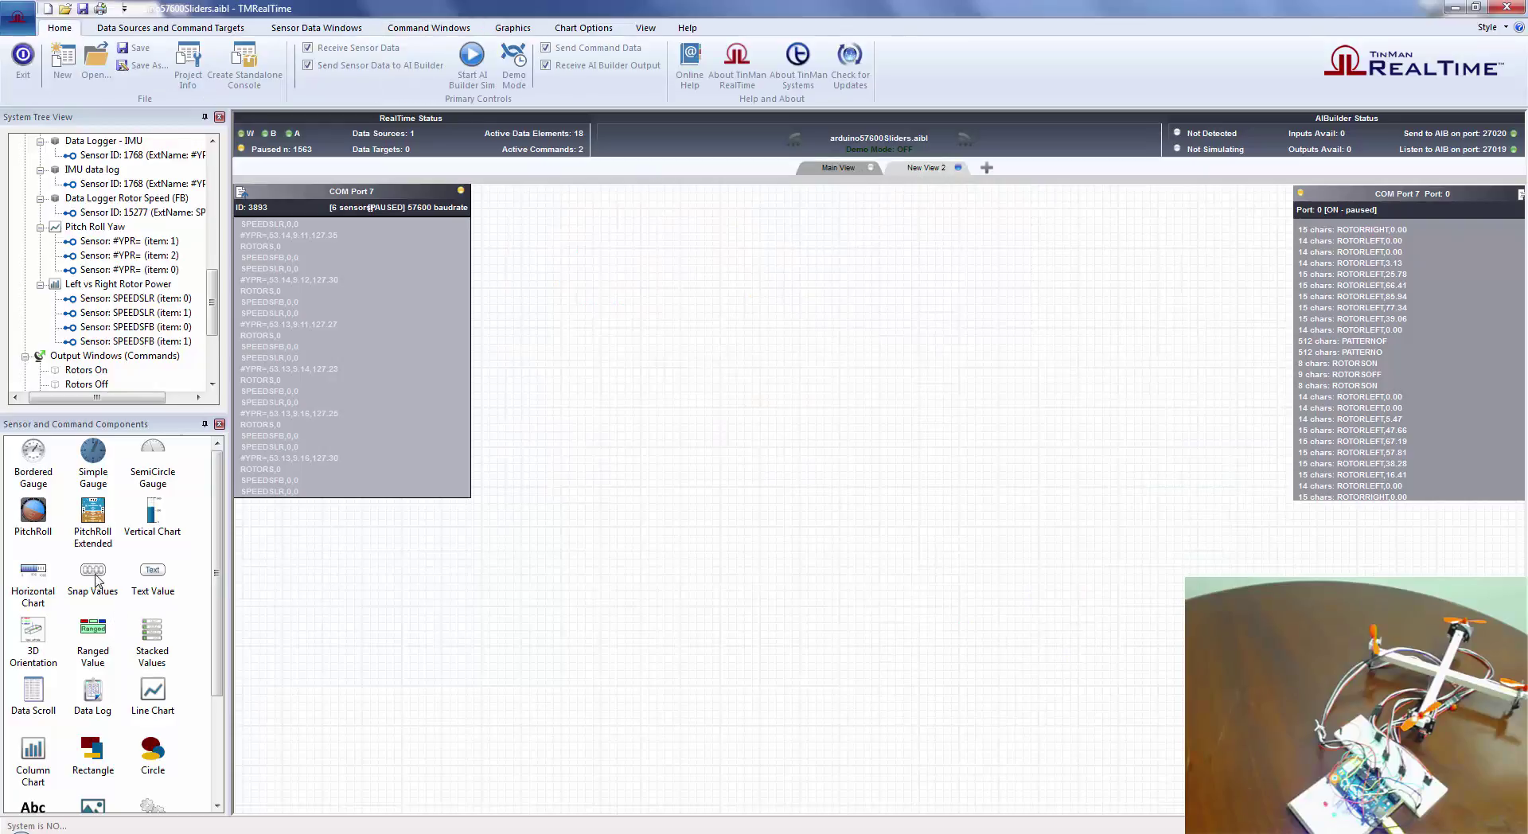
{"action": "left_click_drag", "start_coordinate": [96, 573], "coordinate": [919, 309]}
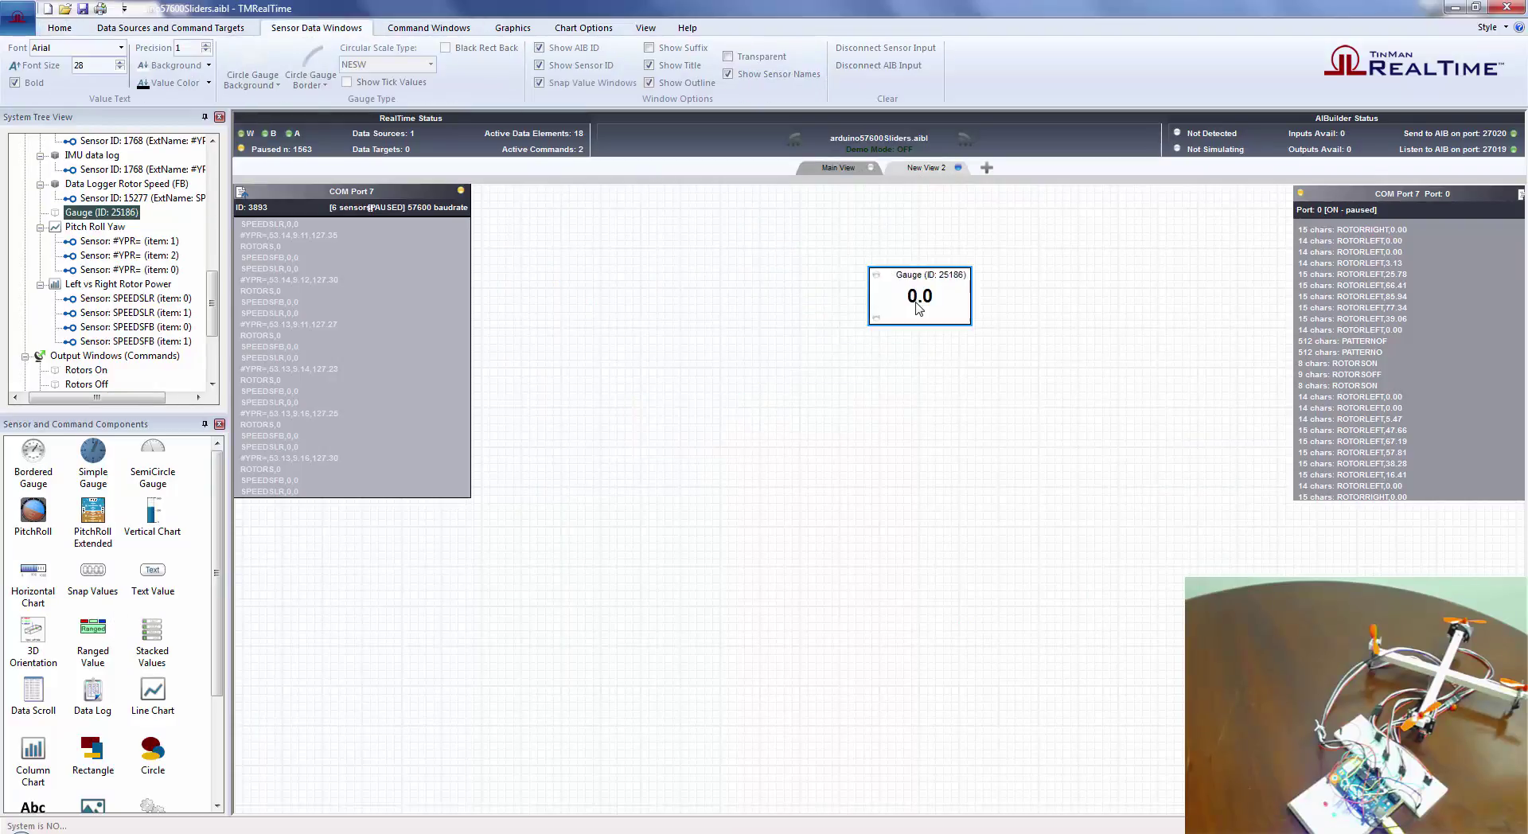
{"action": "left_click", "coordinate": [849, 169]}
{"action": "left_click", "coordinate": [931, 169]}
{"action": "left_click_drag", "start_coordinate": [914, 291], "coordinate": [712, 270]}
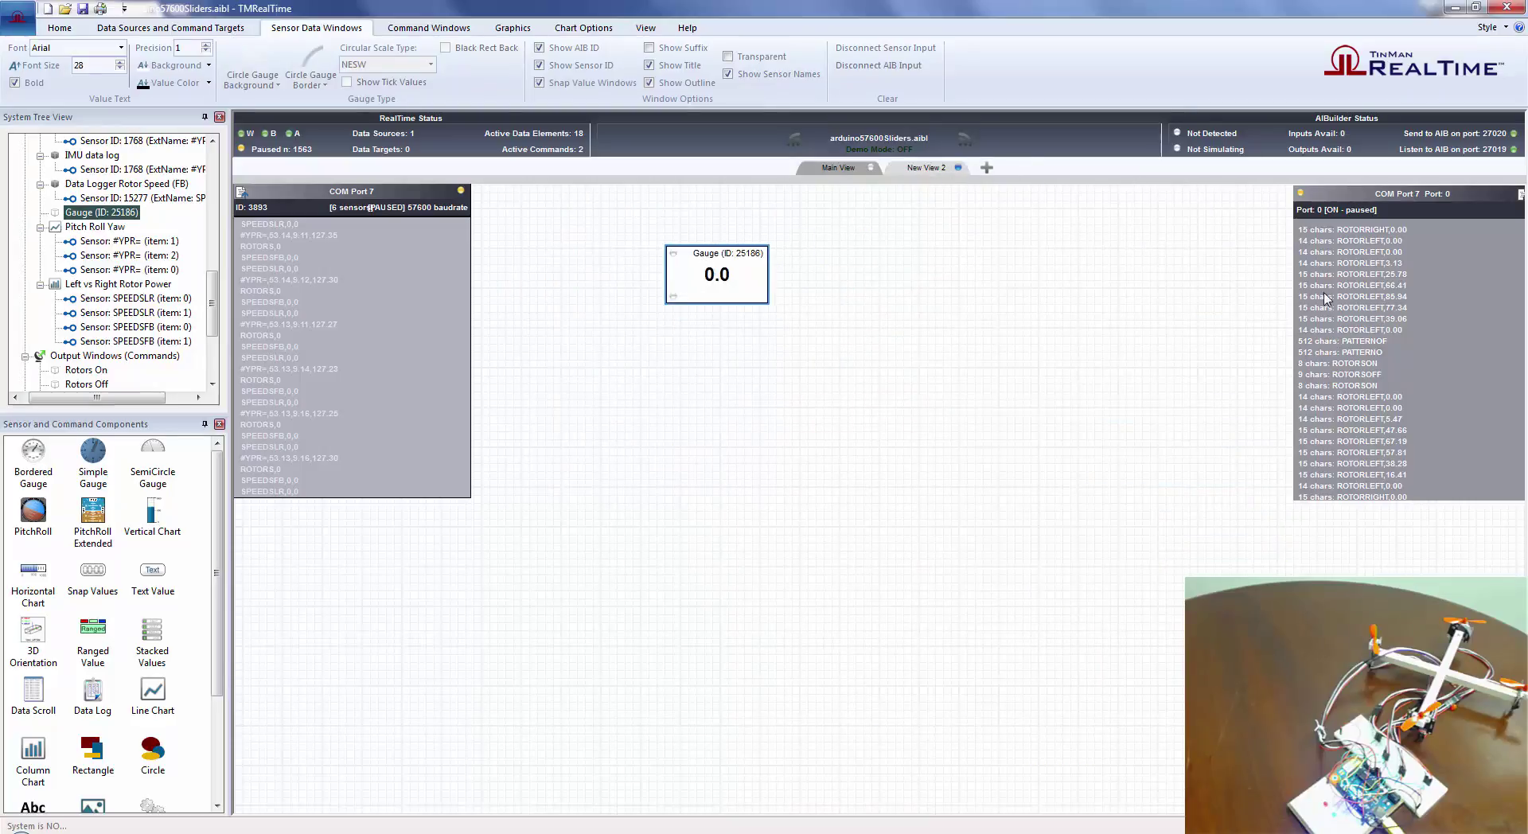
{"action": "left_click", "coordinate": [839, 168]}
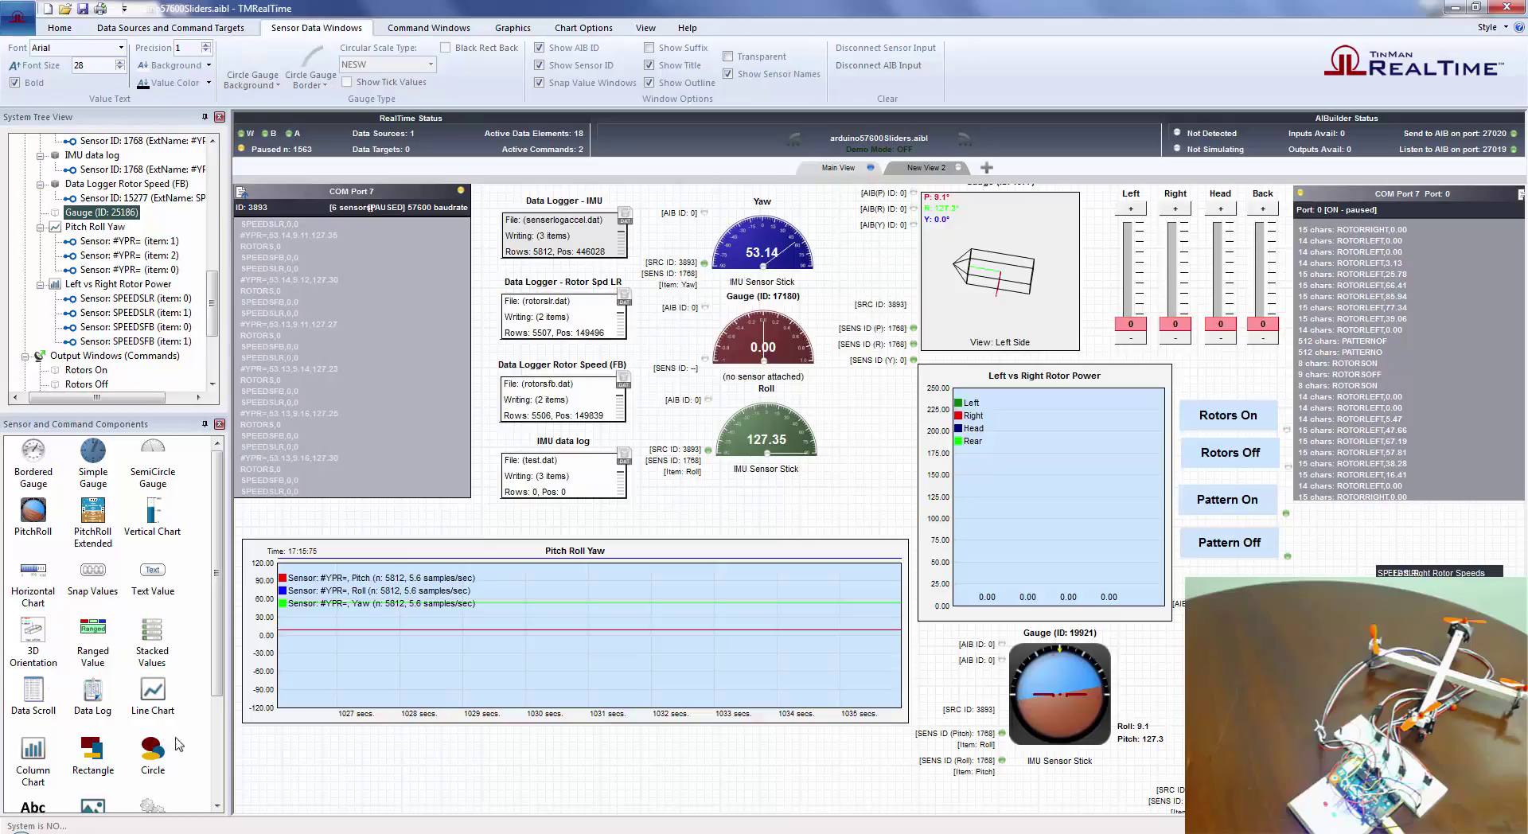
{"action": "scroll", "coordinate": [220, 615], "scroll_direction": "down", "scroll_amount": 3}
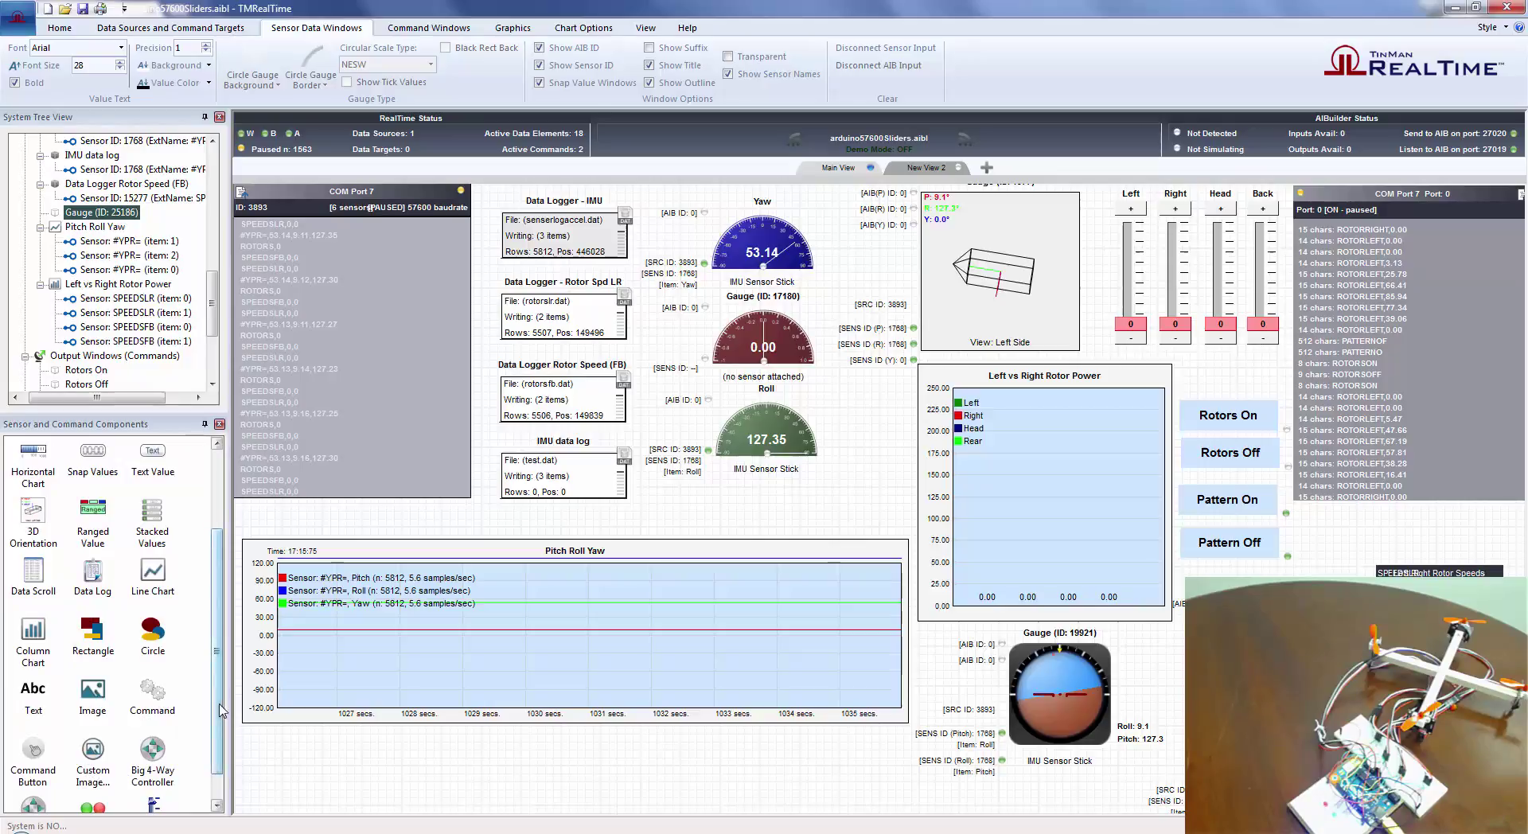
{"action": "scroll", "coordinate": [152, 756], "scroll_direction": "down", "scroll_amount": 1}
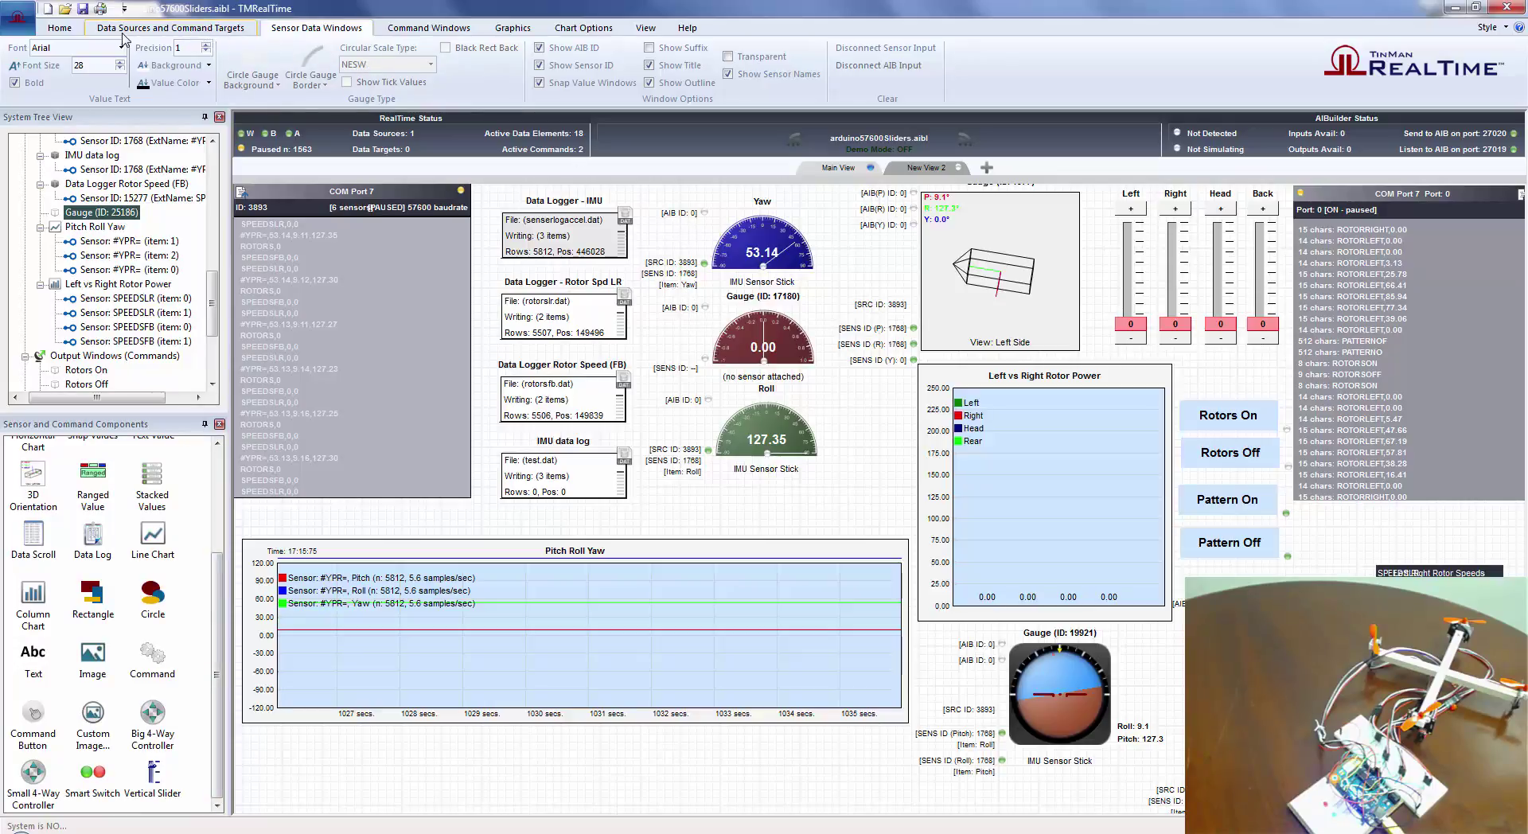
Look over the Data Sources and Command Targets options, then the Home ribbon's file and run options.
{"action": "left_click", "coordinate": [156, 32]}
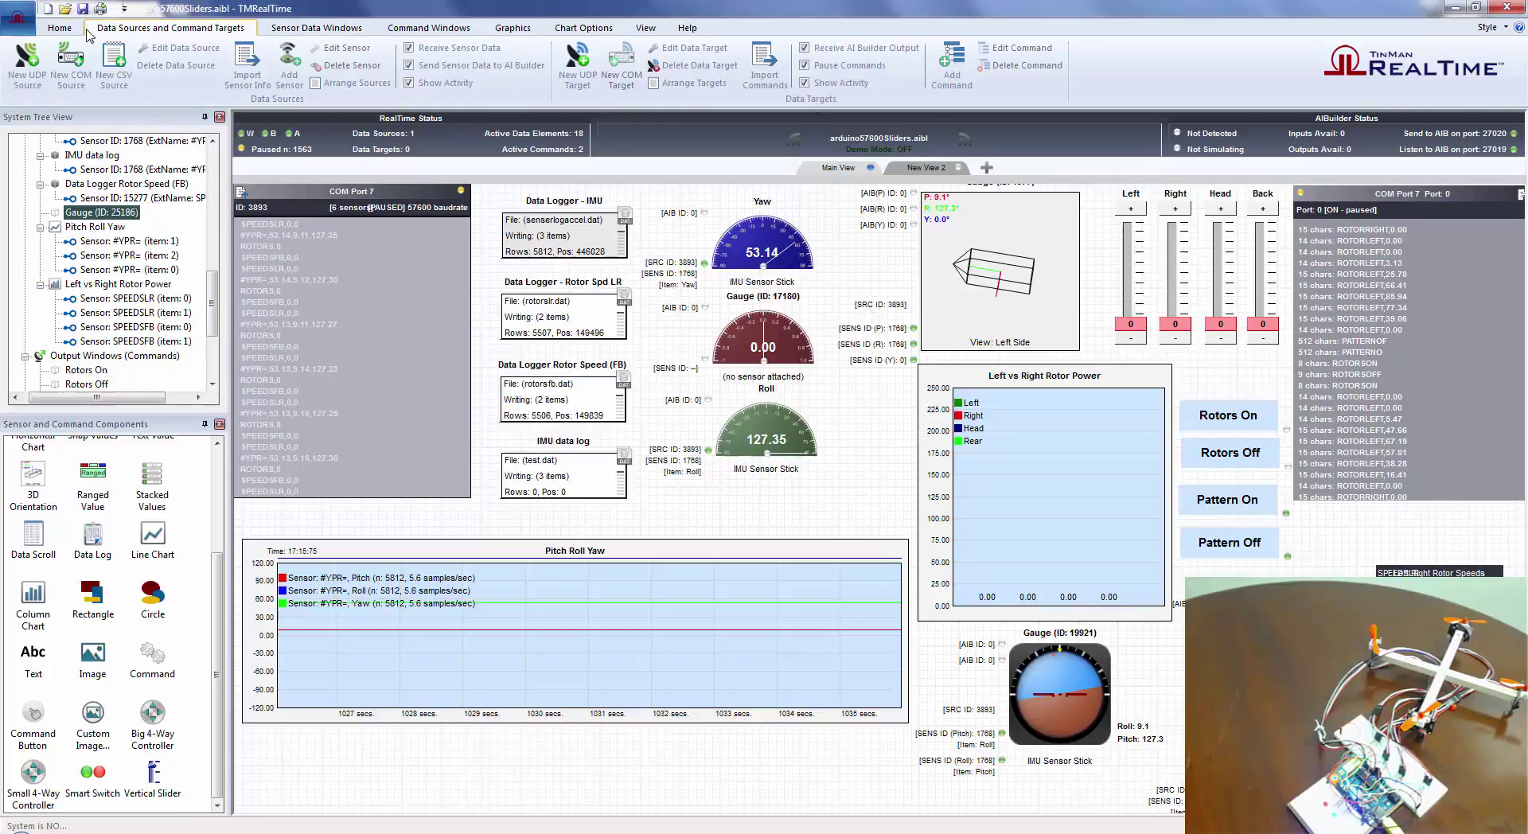
{"action": "left_click", "coordinate": [62, 28]}
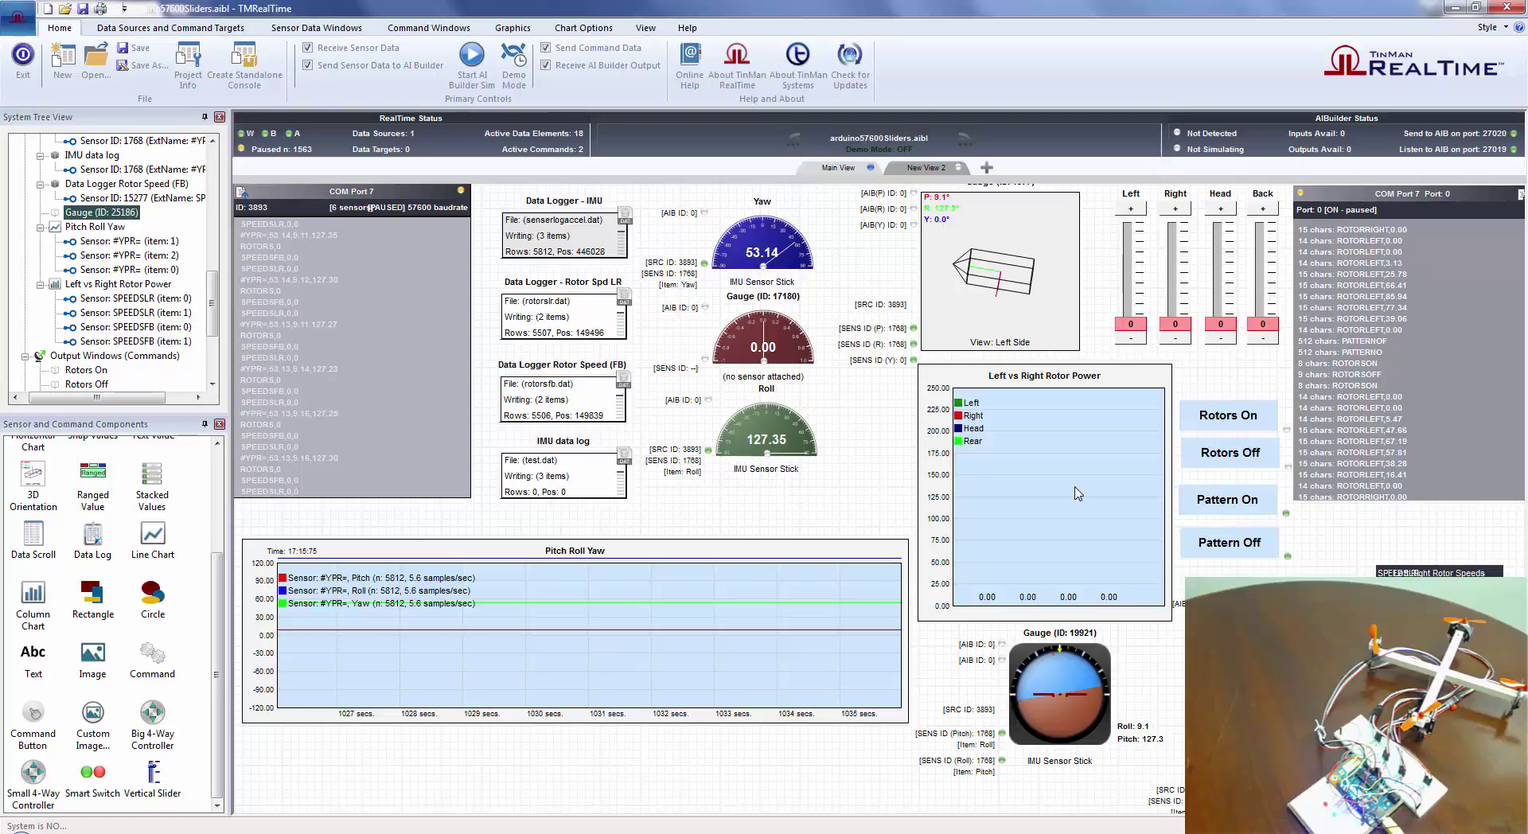
{"action": "key", "text": "F10"}
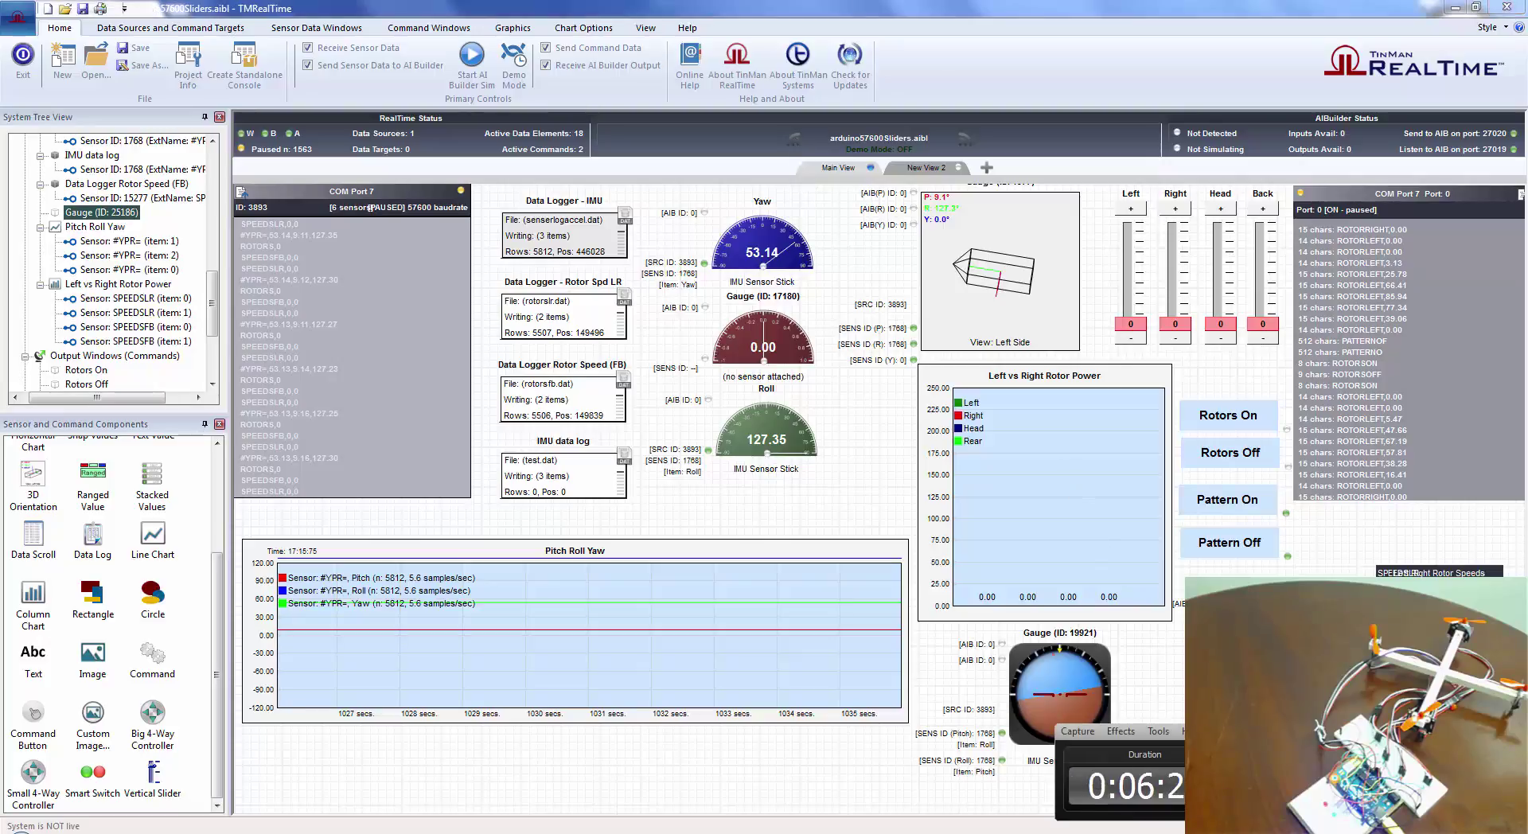